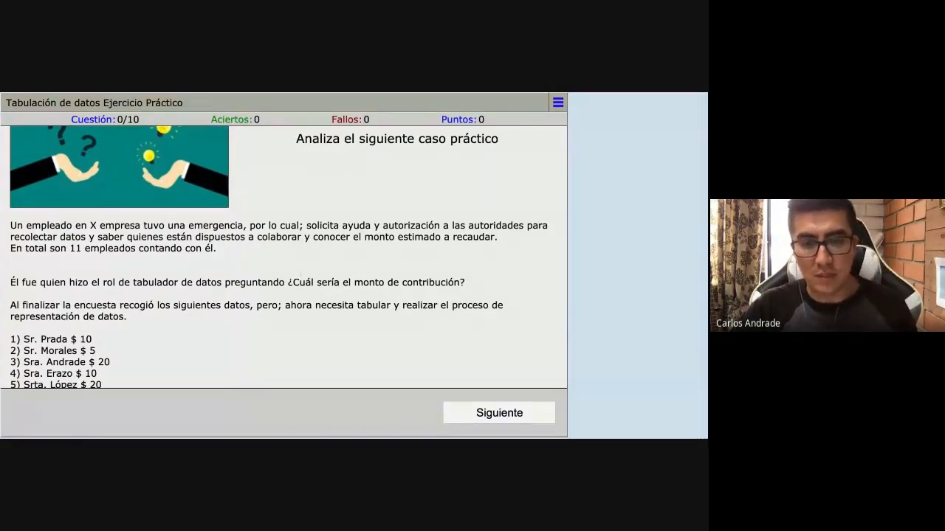
Step: Read the case study down to the end of the list of employees and their contribution amounts
scroll(284, 257, "down", 1)
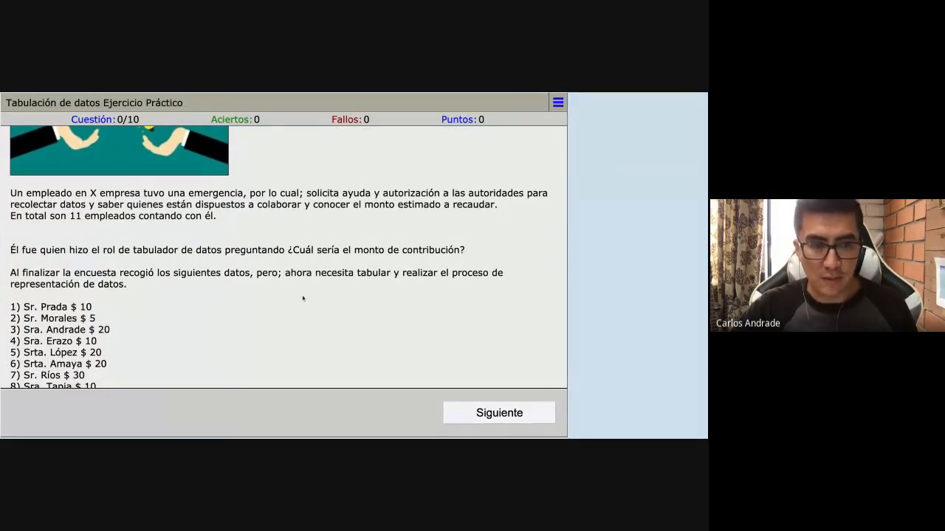
scroll(281, 321, "down", 1)
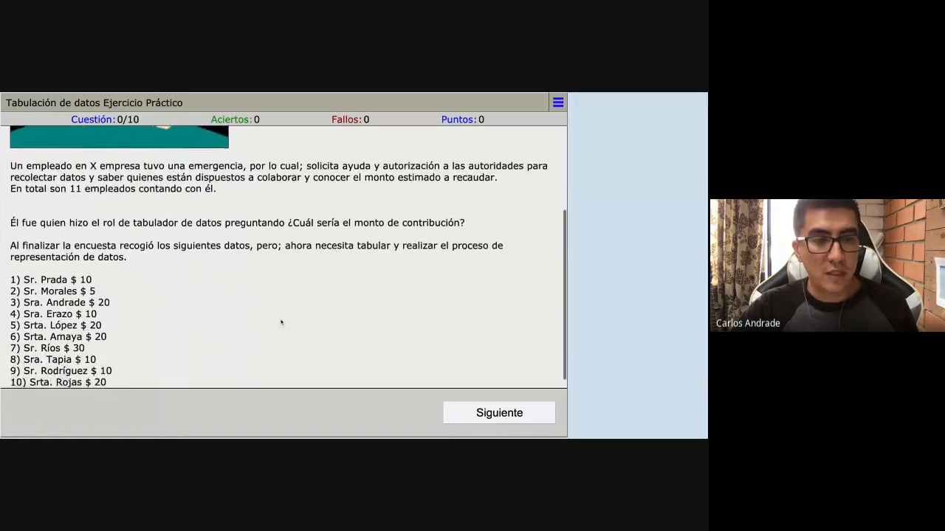
scroll(282, 322, "down", 1)
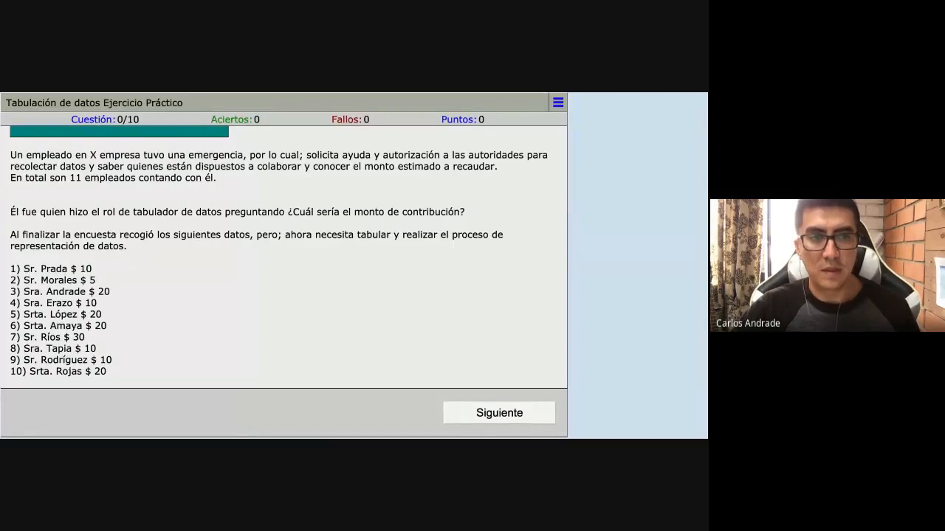
Step: Switch to the Google Classroom page and view the available Google apps
key("ctrl+Tab")
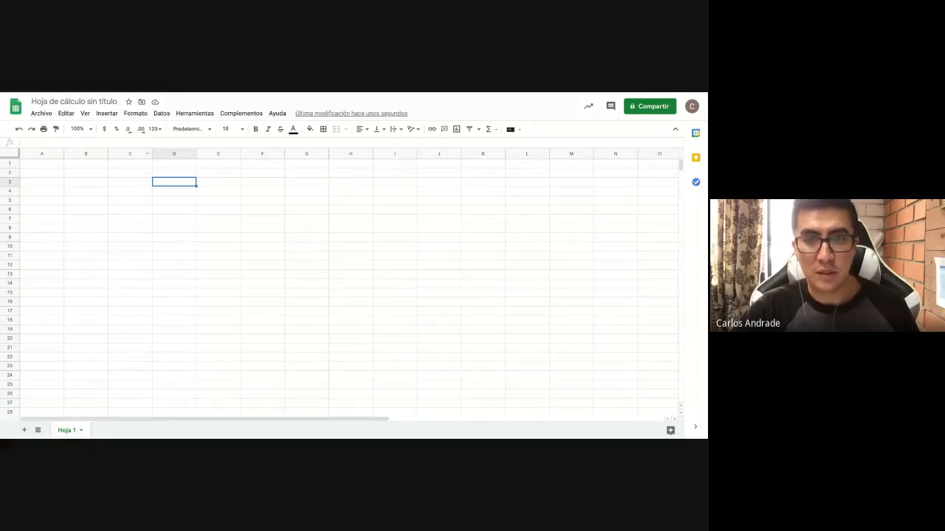
key("ctrl+Tab")
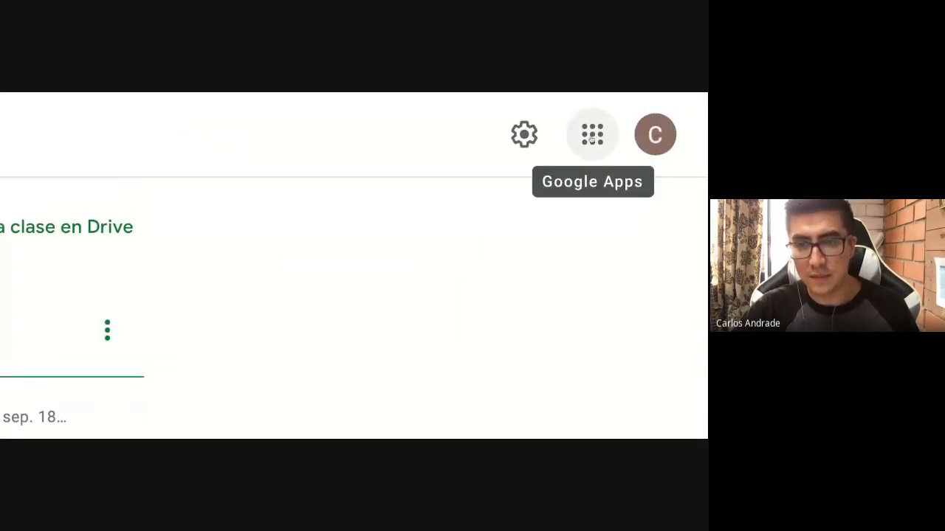
left_click(592, 135)
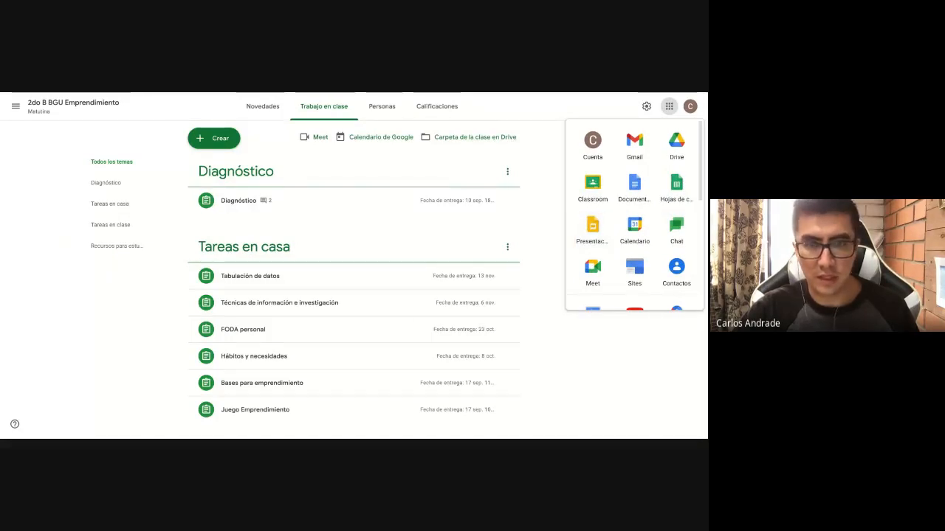
key("Escape")
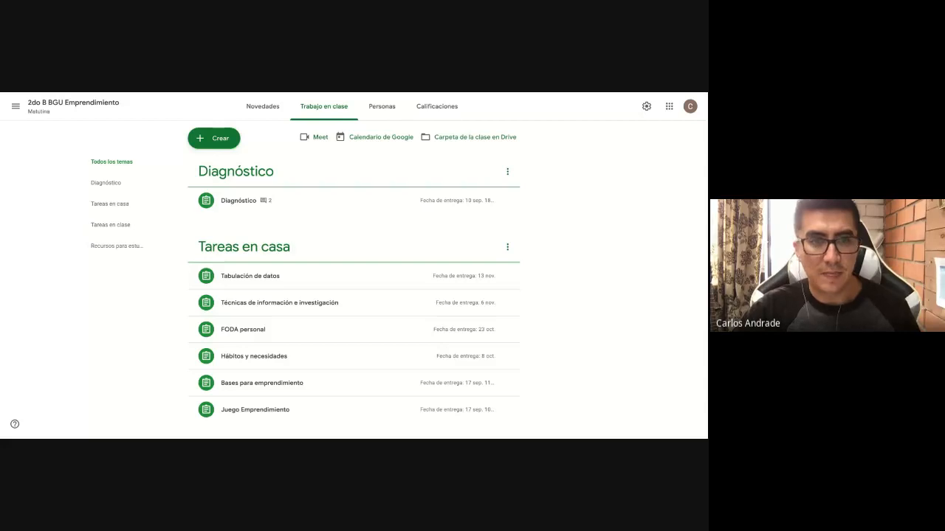
Step: Switch to the blank Google Sheets spreadsheet and enter the first employee's title and surname in cell A2
key("ctrl+Tab")
left_click(56, 166)
left_click(49, 175)
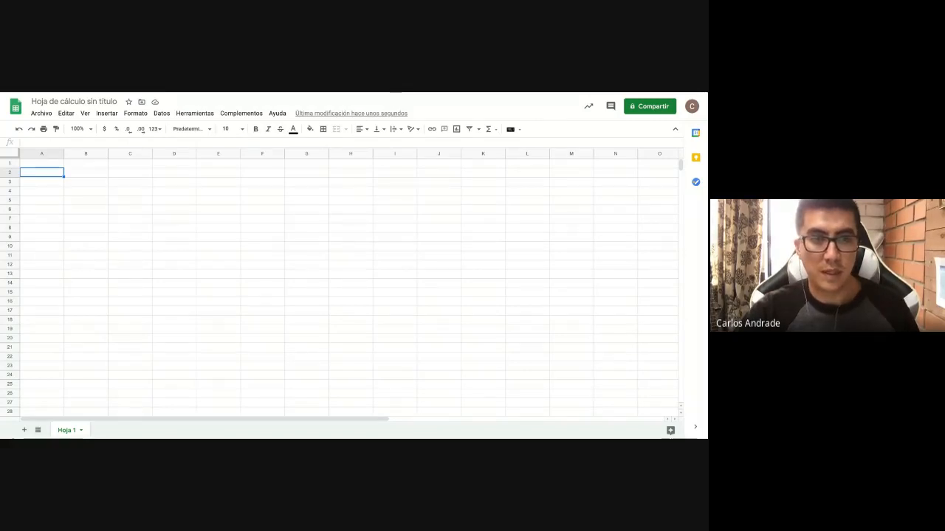
type("S")
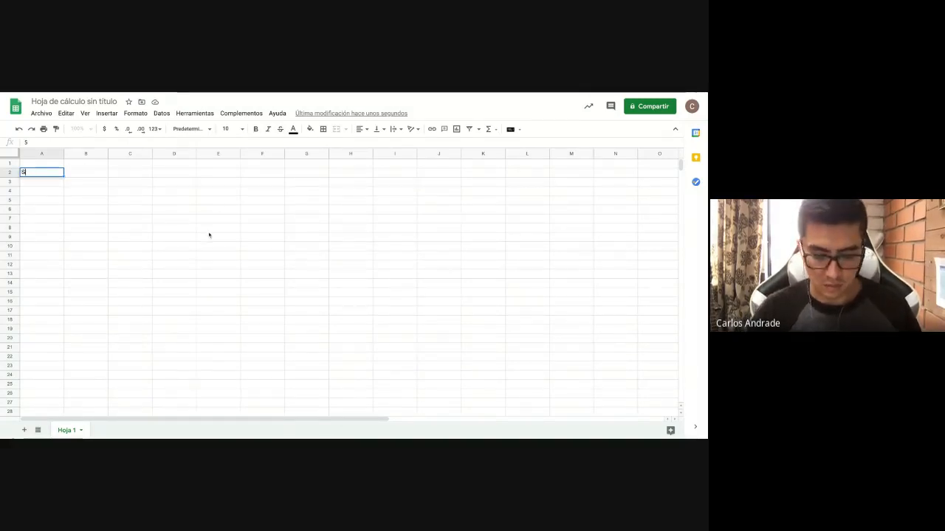
type("R. PARDA")
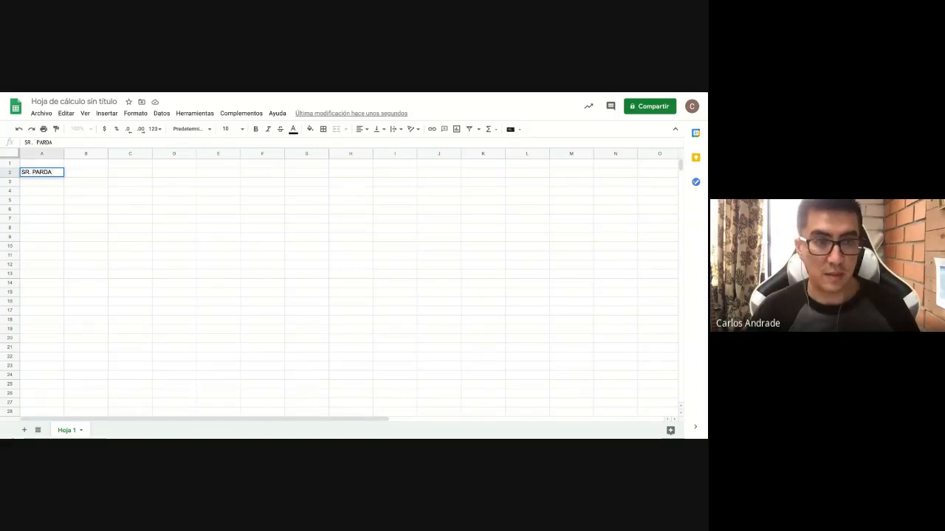
key("BackSpace")
key("BackSpace")
key("BackSpace")
key("BackSpace")
type("ra")
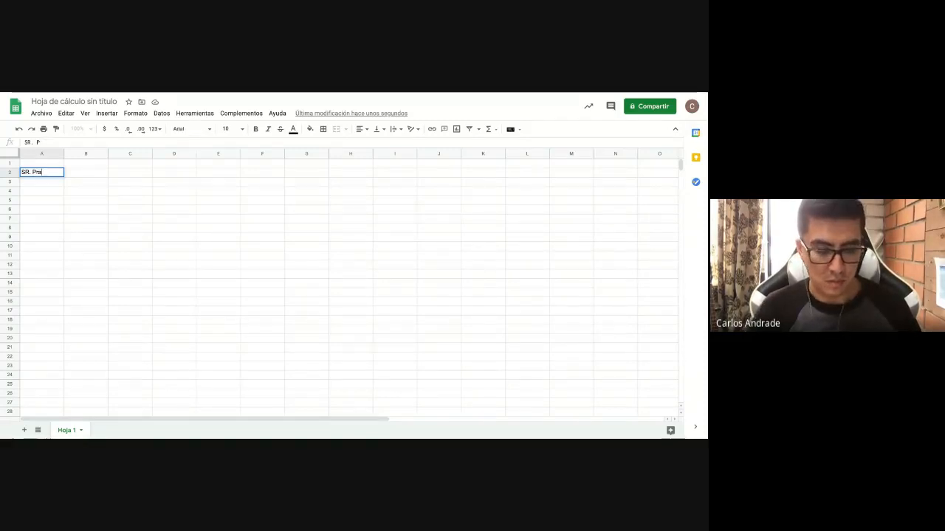
type("da")
key("Tab")
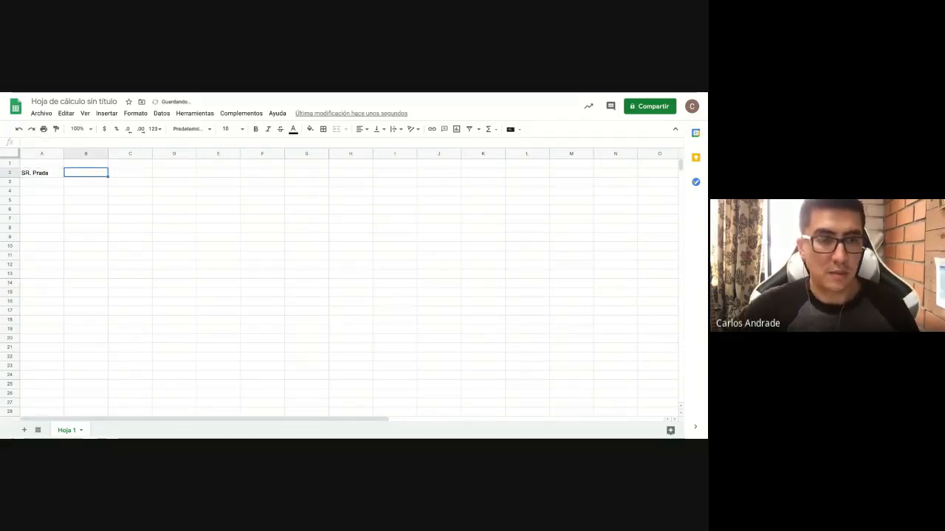
Step: Correct the title in cell A2 from all capitals to "Sr."
left_click(19, 172)
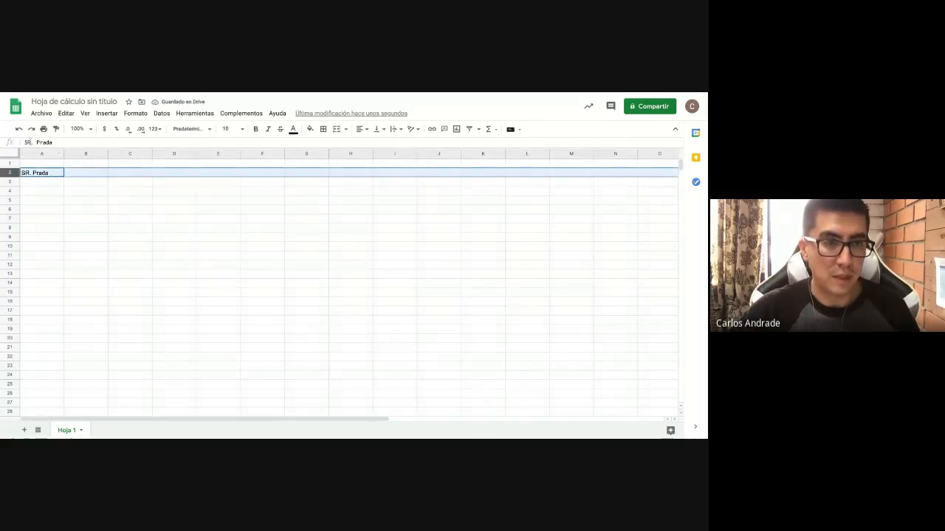
left_click(35, 142)
key("BackSpace")
type("r")
key("Tab")
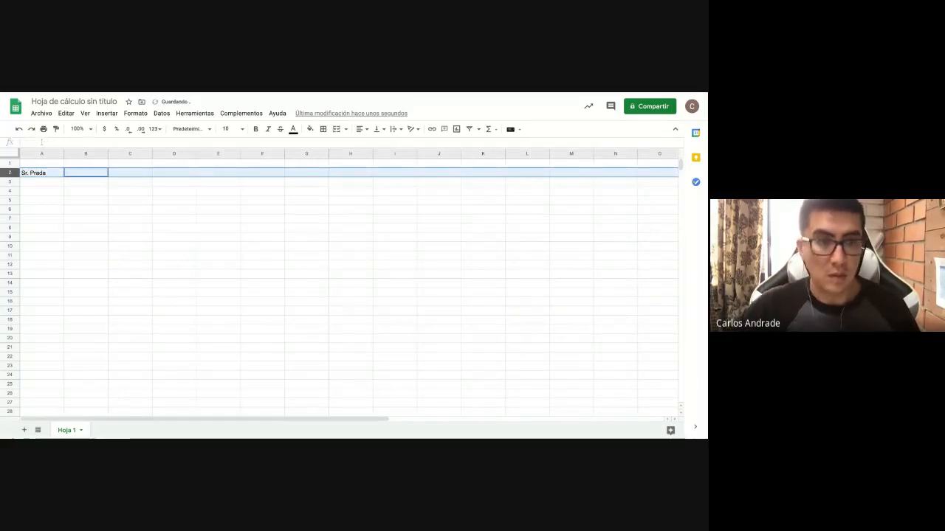
Step: Move the first employee's row up to row 1 and enter the contribution 10 in B1
left_click_drag(86, 169, 87, 165)
left_click(87, 165)
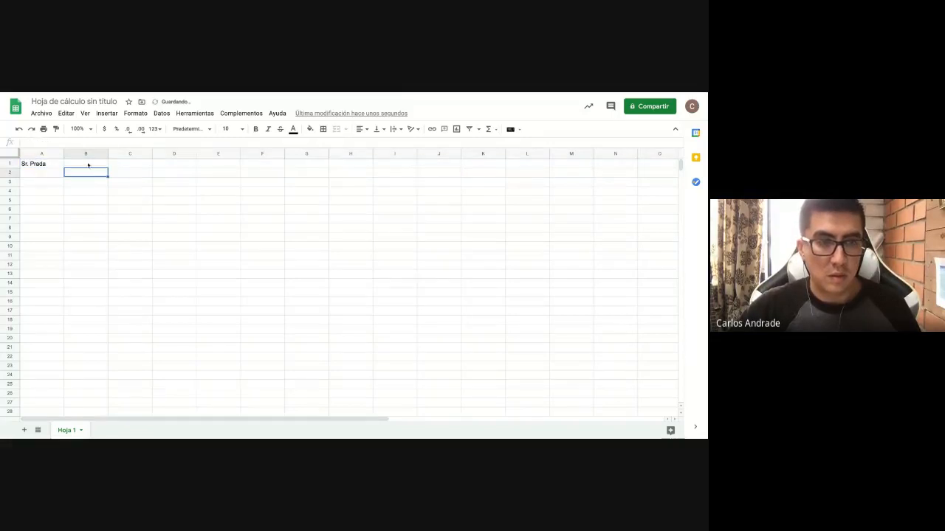
type("18")
key("Return")
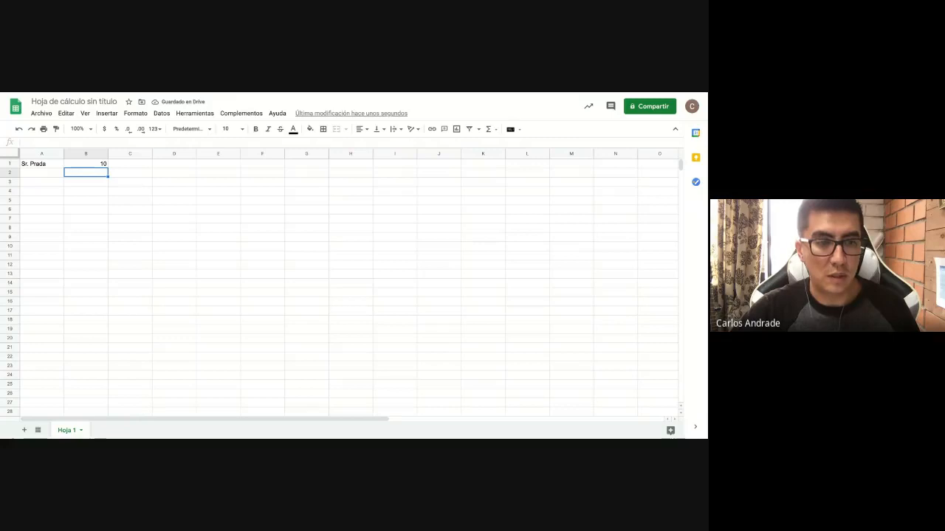
Step: Enter the second employee's title and surname in A2 with the contribution 5 in B2
left_click(39, 174)
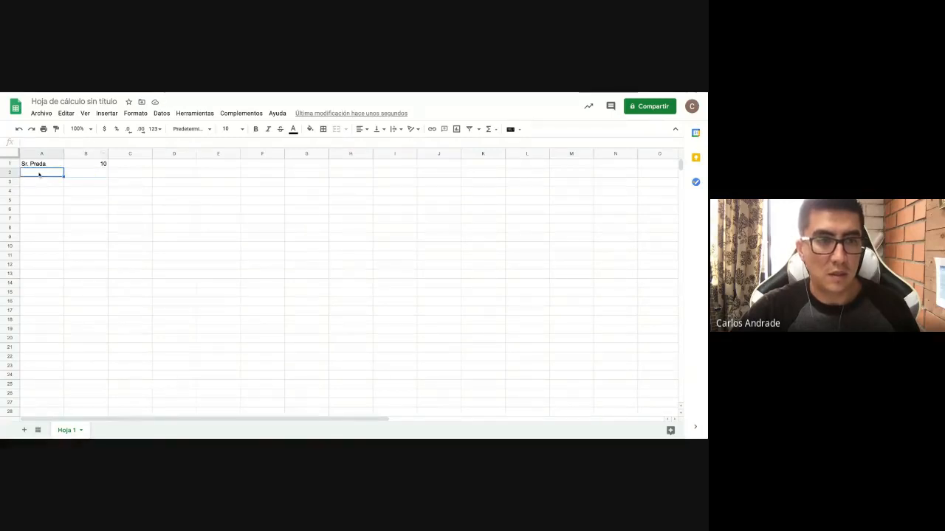
type("Sr. Mo")
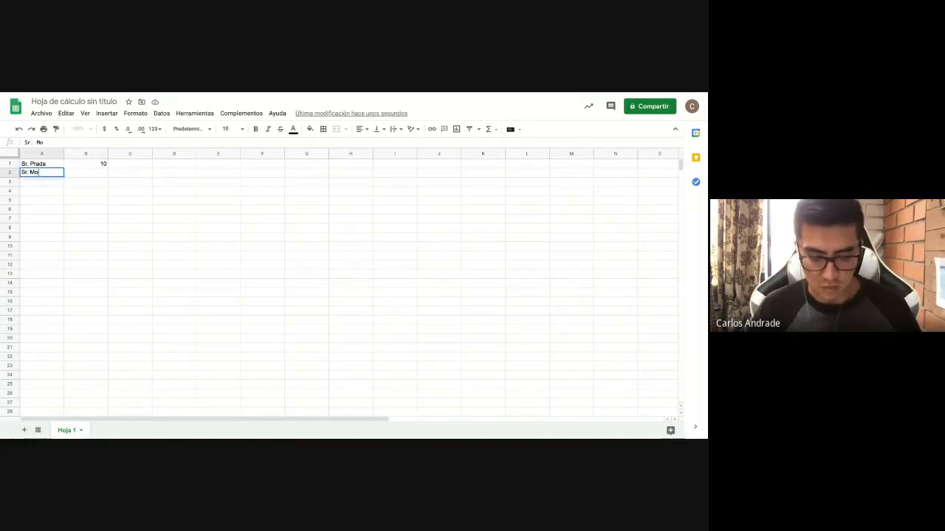
type("rales")
key("Return")
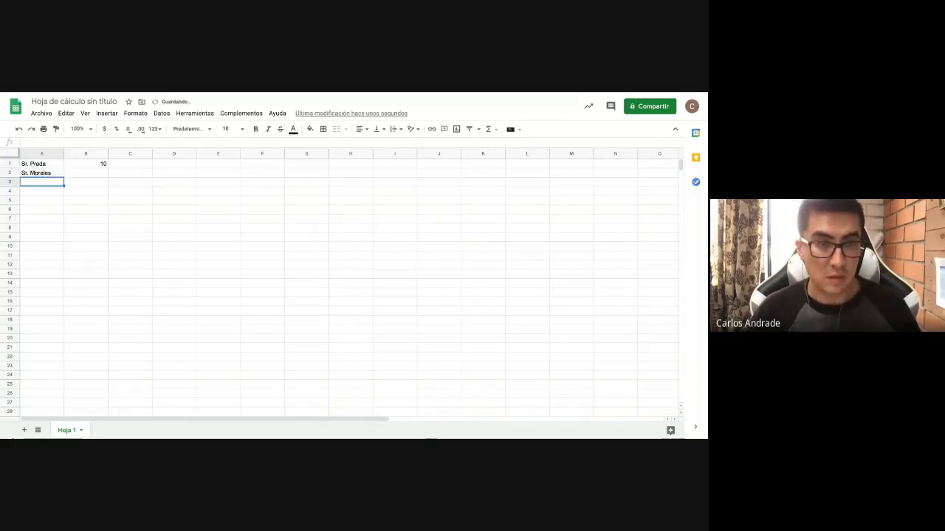
key("Right")
key("Up")
type("5")
key("Return")
Step: Enter the third employee's title and surname in A3 with the contribution 20 in B3
key("Left")
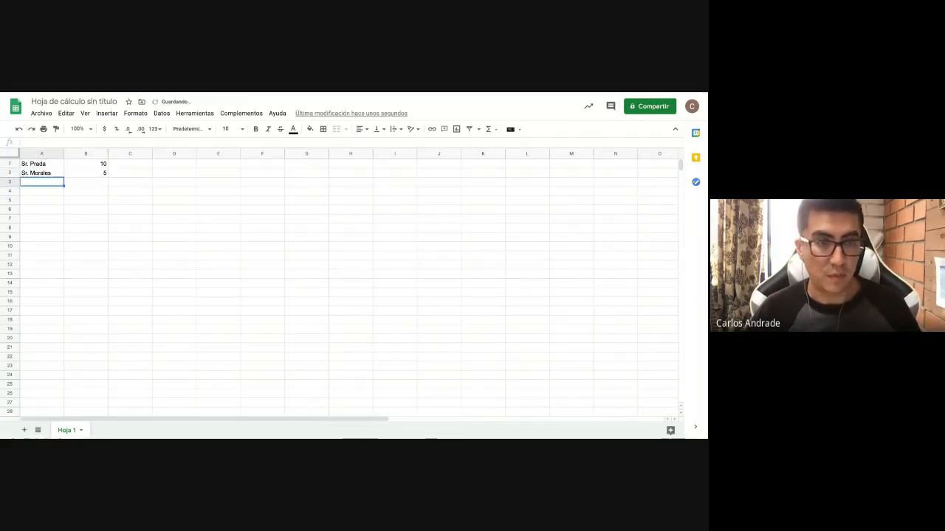
type("Sra.")
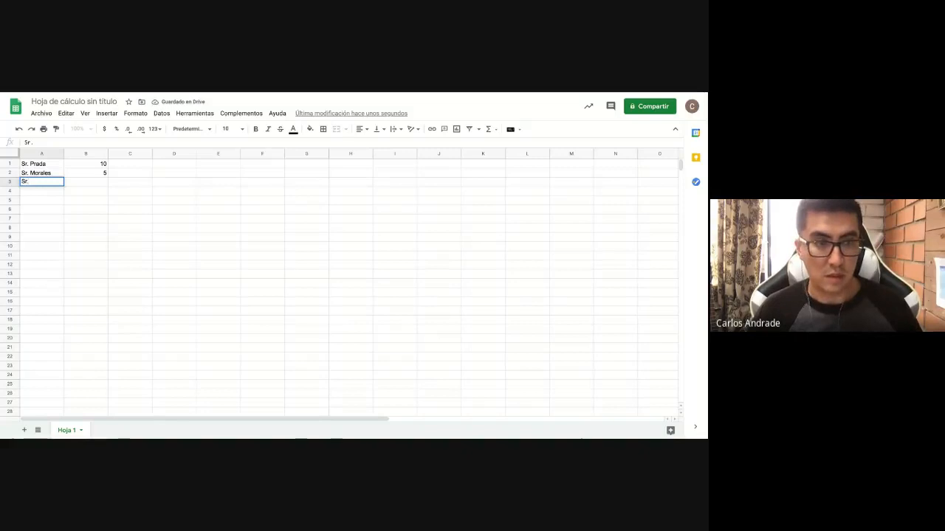
type("Andrade")
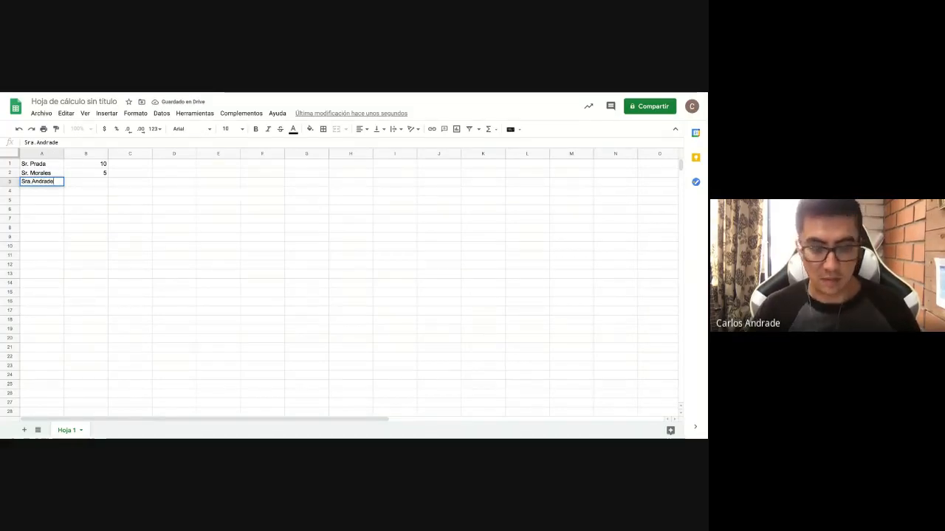
key("Return")
left_click(85, 183)
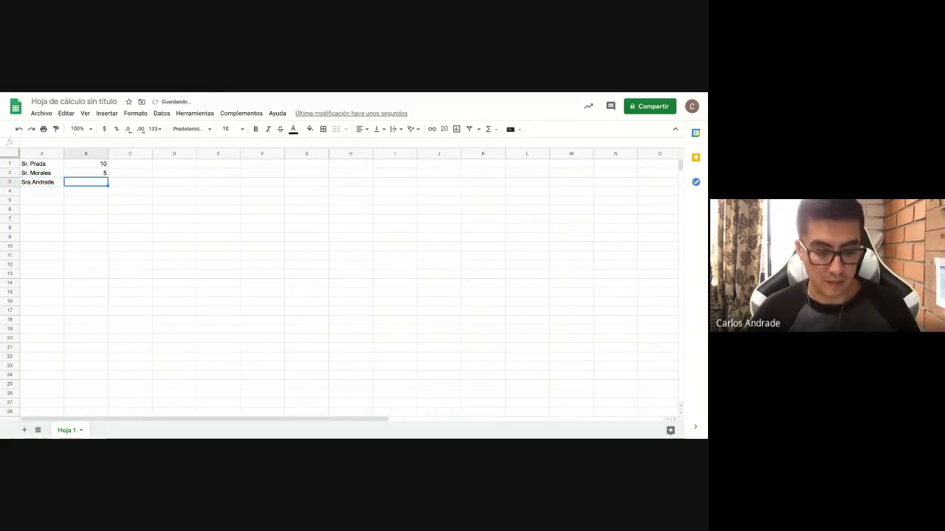
type("20")
scroll(98, 213, "right", 5)
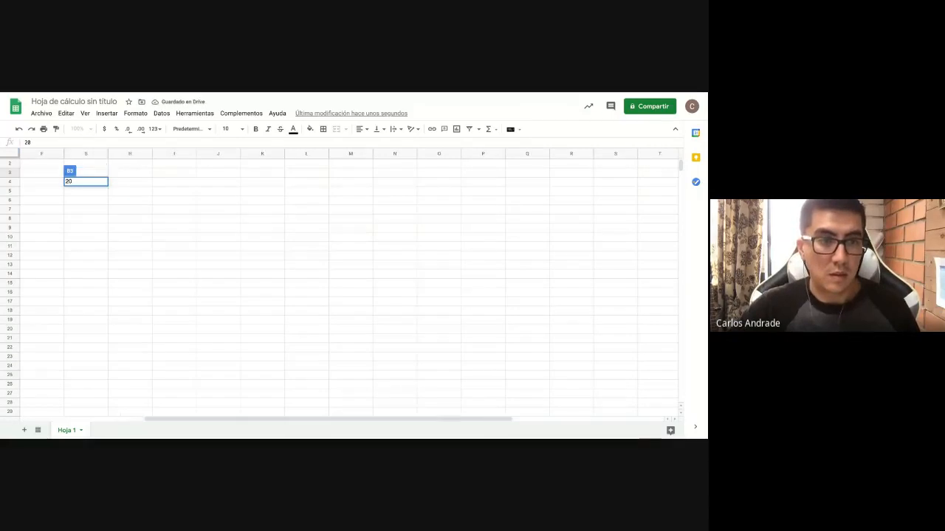
left_click(102, 211)
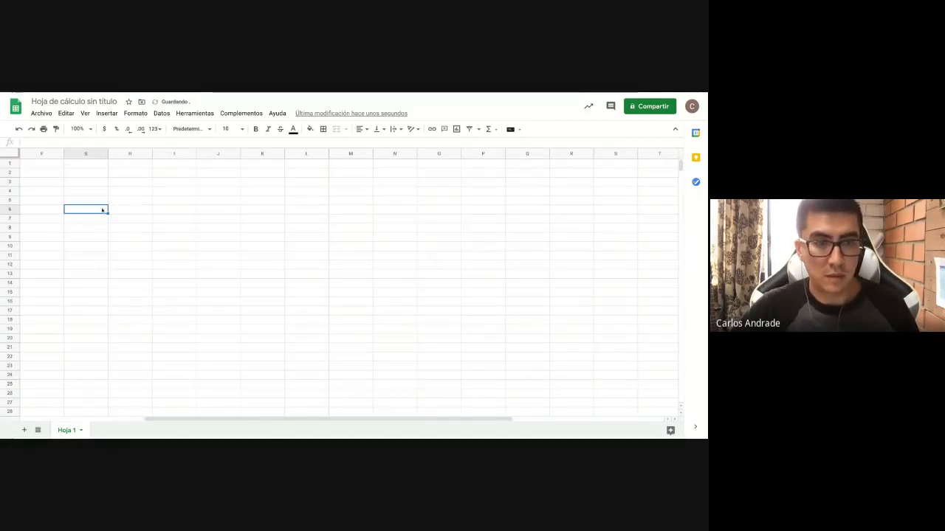
scroll(105, 226, "left", 5)
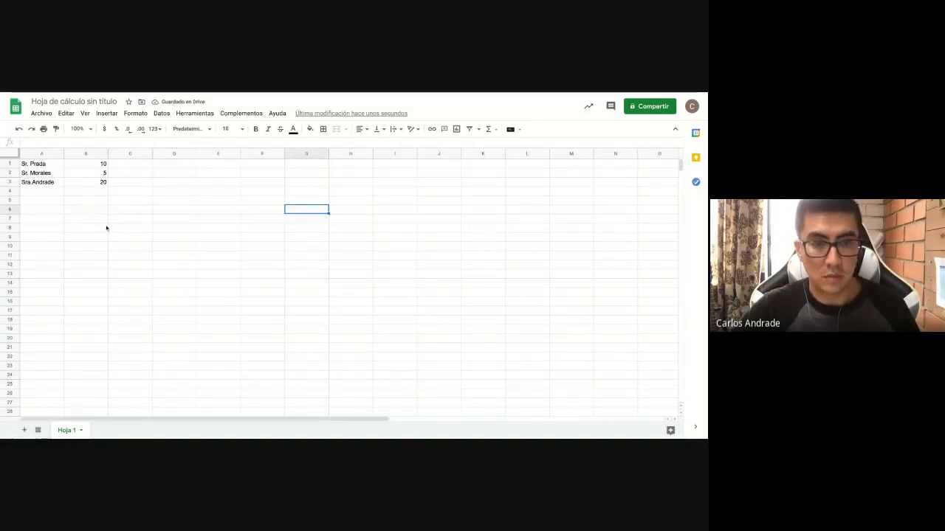
Step: Add the missing space between the title "Sra." and the surname in cell A3
left_click(88, 183)
left_click(31, 186)
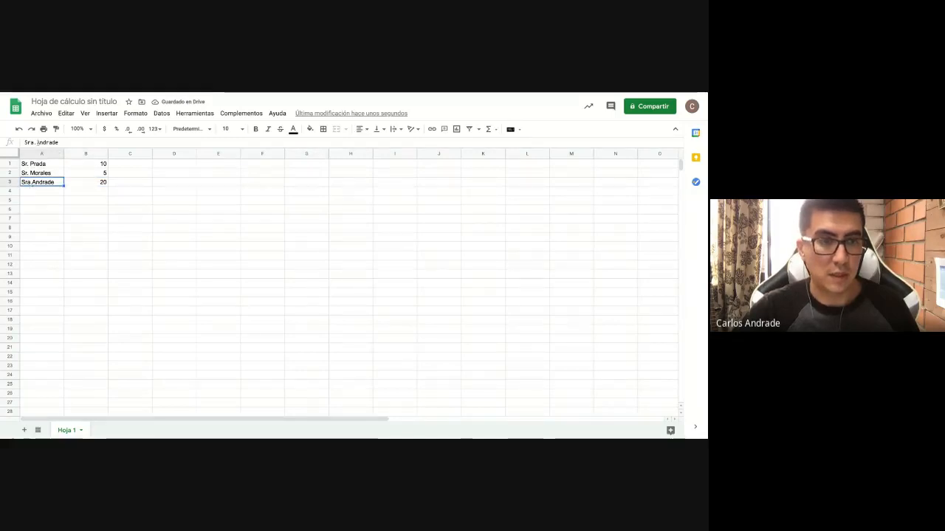
key("Return")
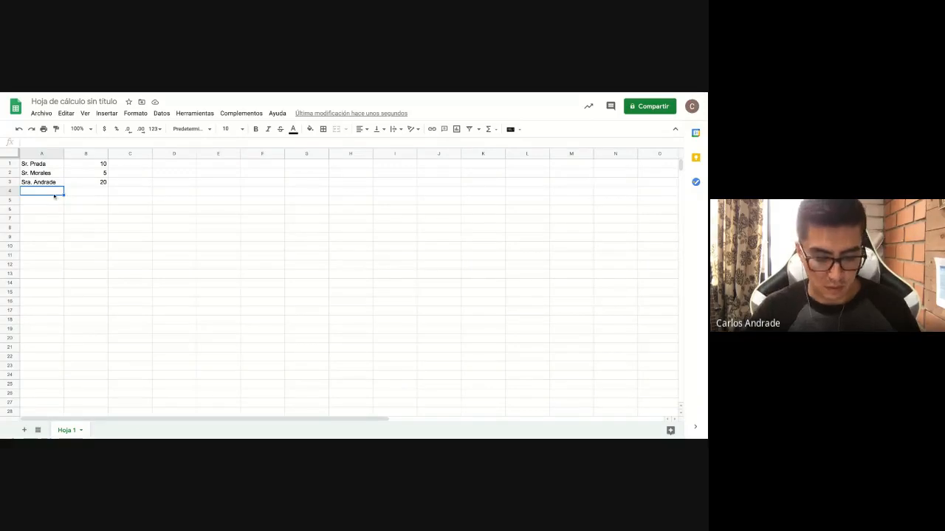
Step: Enter the fourth employee's title and surname in A4 with the contribution 10 in B4
type("Sra. ")
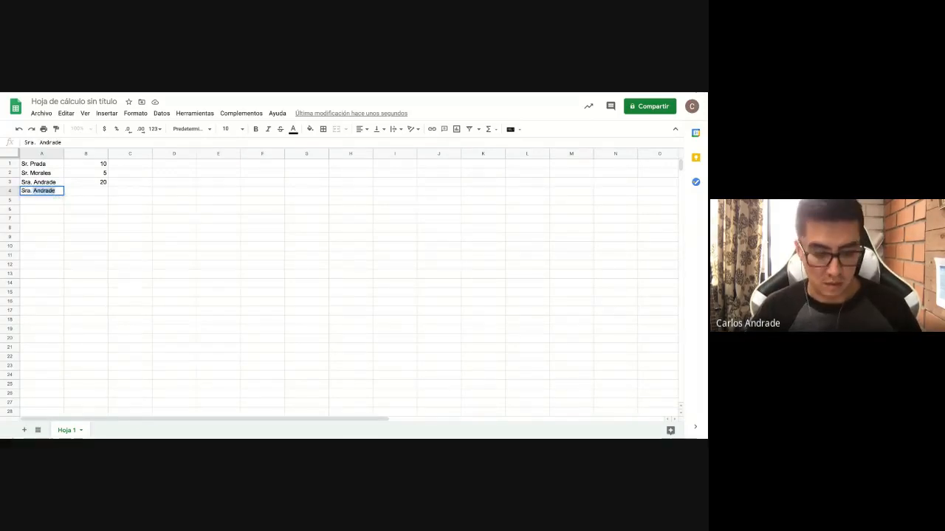
type("Erz")
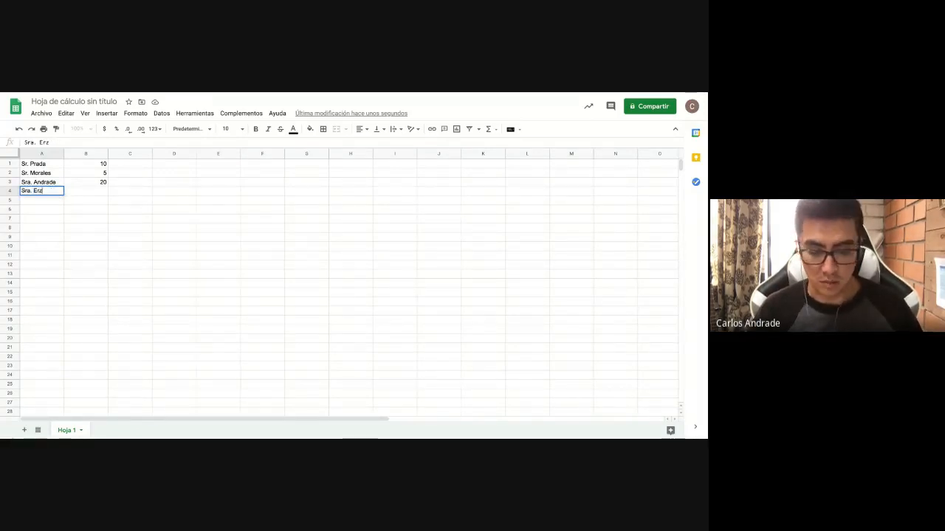
type("o")
key("Return")
key("Right")
key("Up")
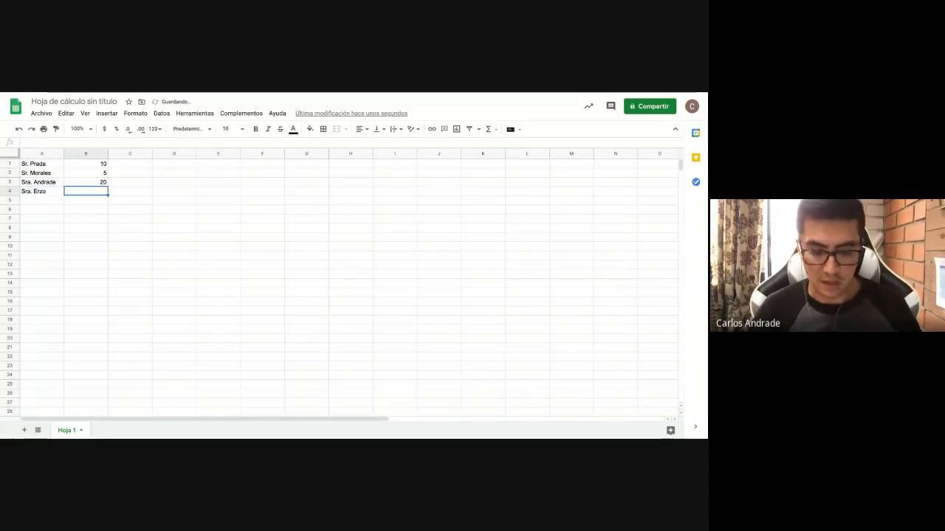
type("10")
key("Return")
Step: Enter the fifth employee's title "Srta." and surname in A5 with the contribution 20 in B5
key("Left")
type("S")
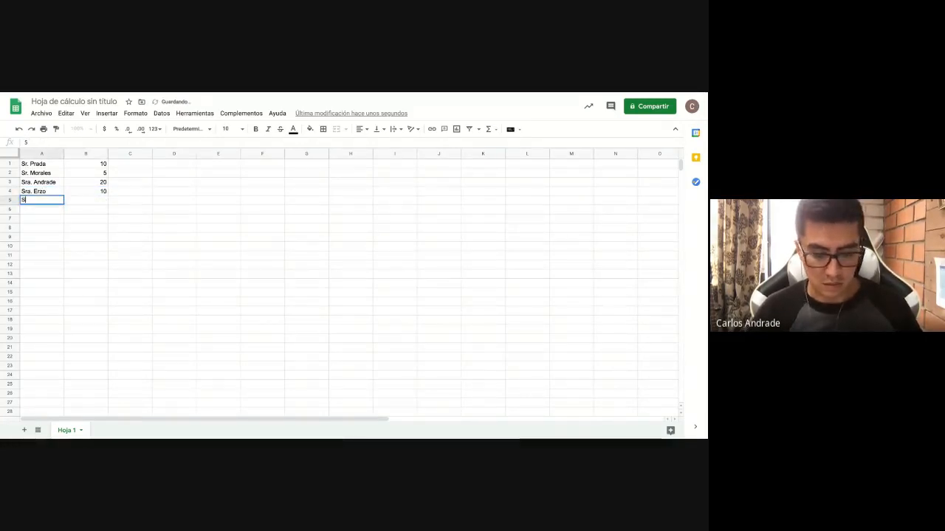
type("rta.")
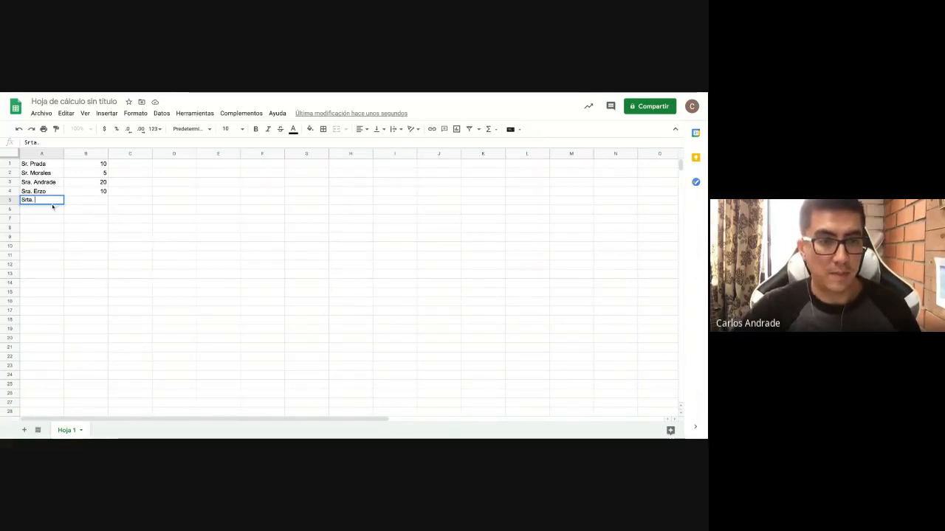
type("Ló")
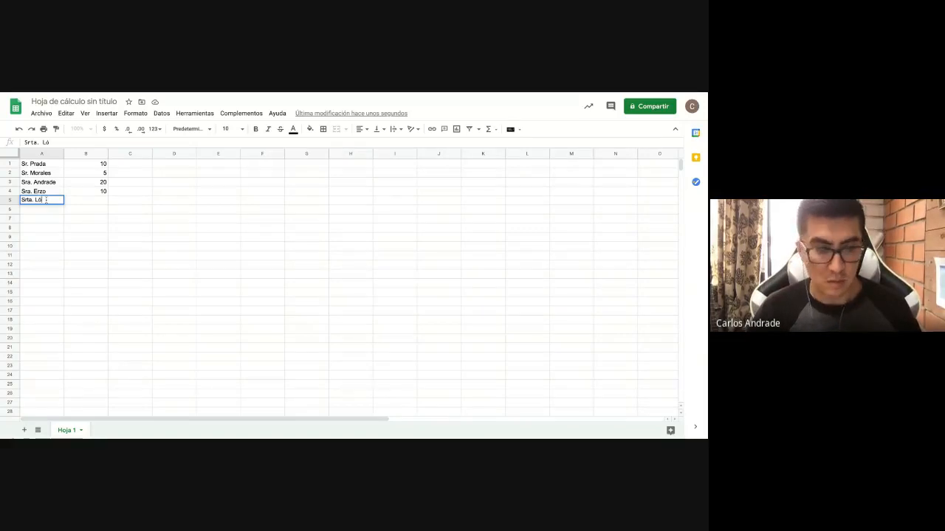
type("pez")
key("Return")
key("Right")
key("Up")
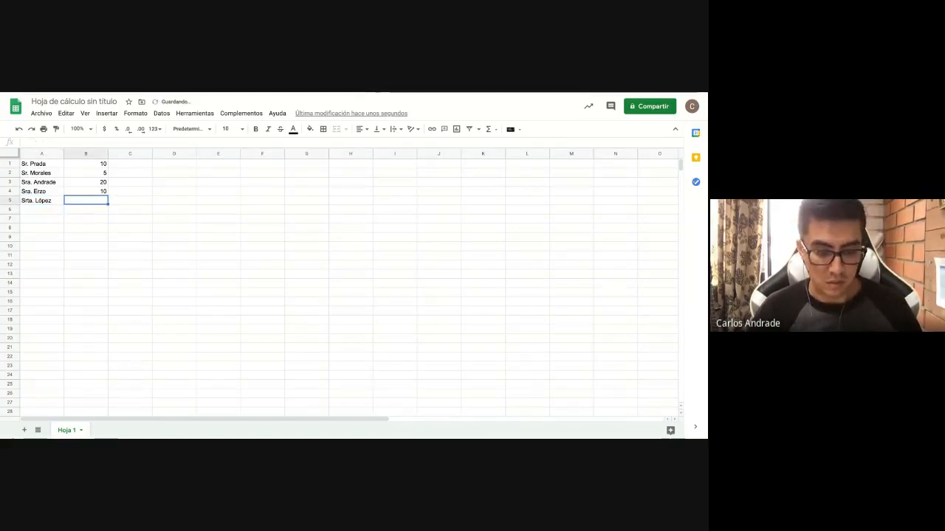
type("20")
key("Return")
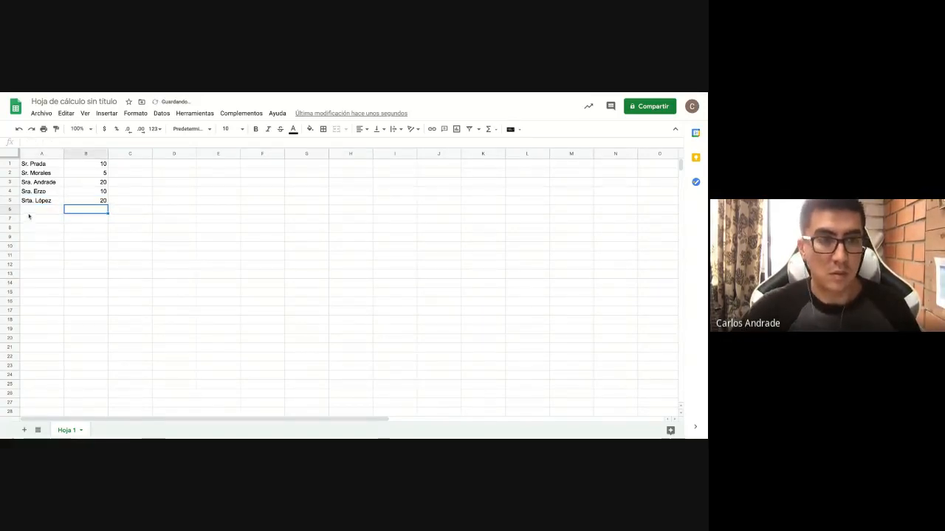
Step: Enter the sixth employee's title "Srta." and surname in A6 with the contribution 20 in B6
left_click(31, 211)
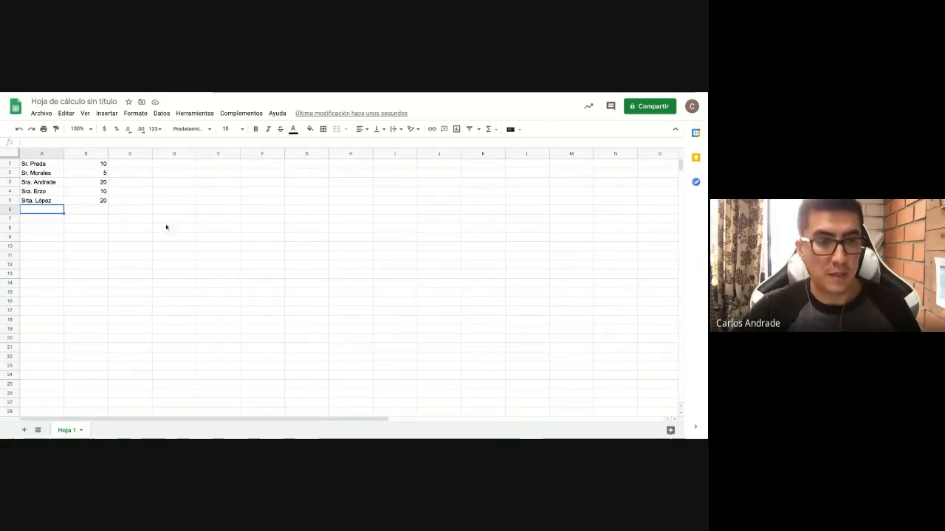
type("Srta. Amaya")
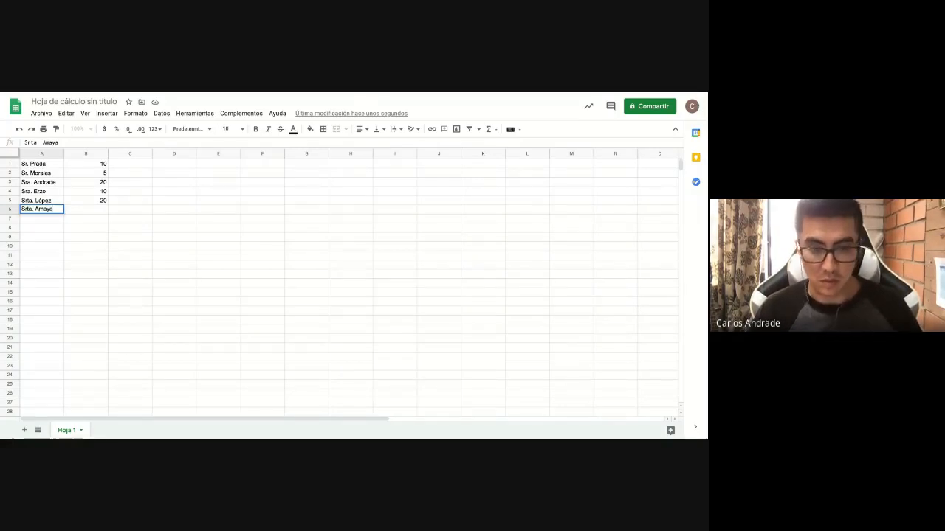
key("Return")
key("Right")
key("Up")
type("20")
key("Return")
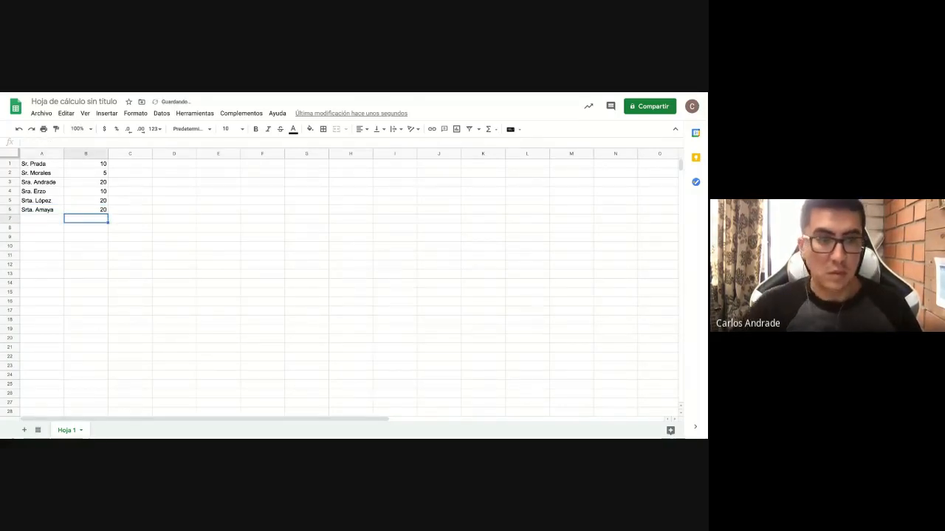
Step: Enter the seventh employee's title "Sr." and surname in A7 with the contribution 30 in B7
left_click(47, 220)
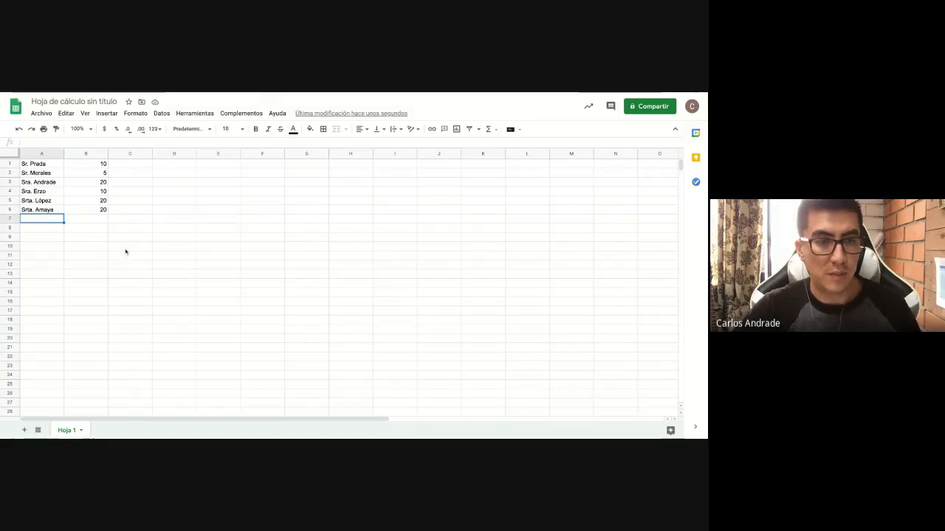
type("Sr. R")
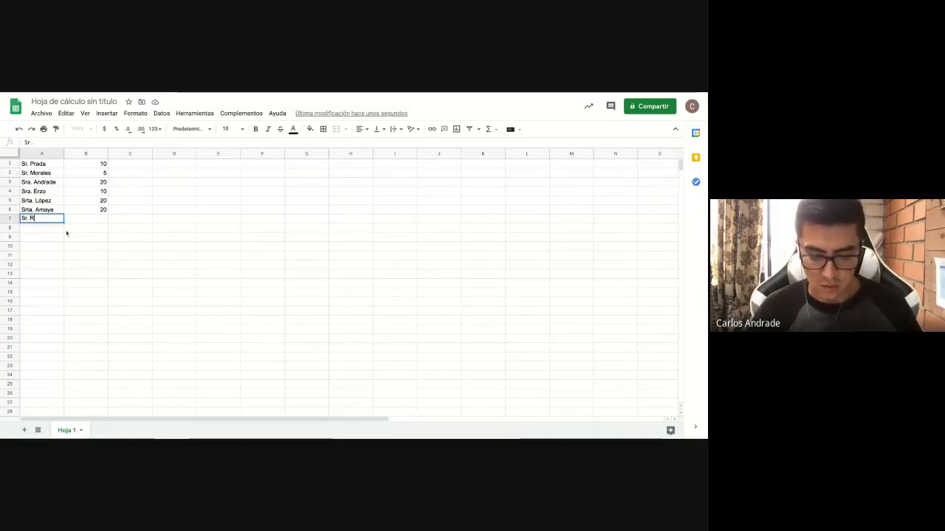
type("íos")
key("Return")
key("Right")
key("Up")
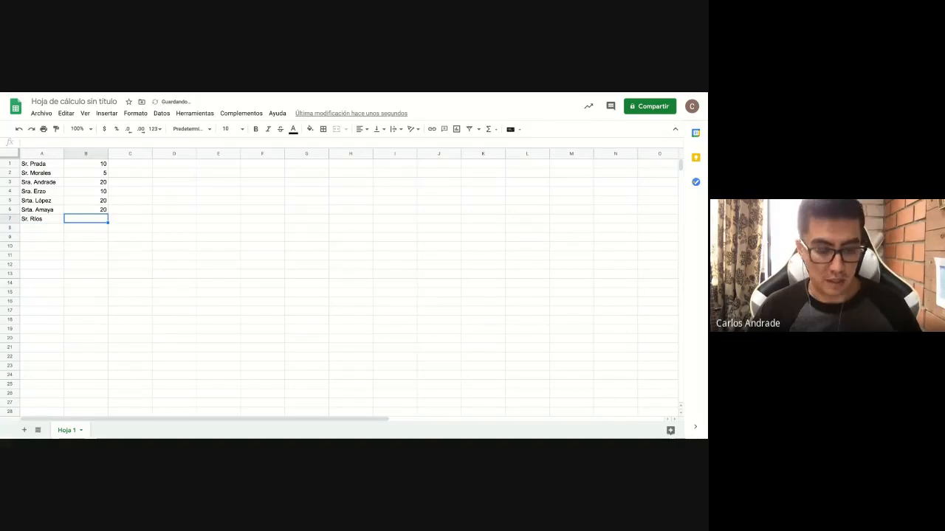
type("30")
key("Return")
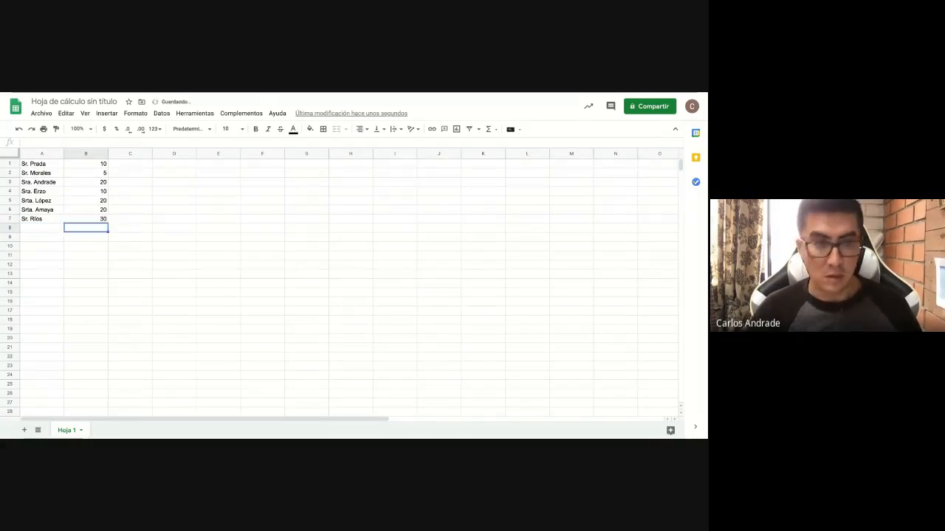
Step: Enter the eighth employee's title "Srta." and surname in A8 with the contribution 10 in B8
key("Left")
type("Srta. ")
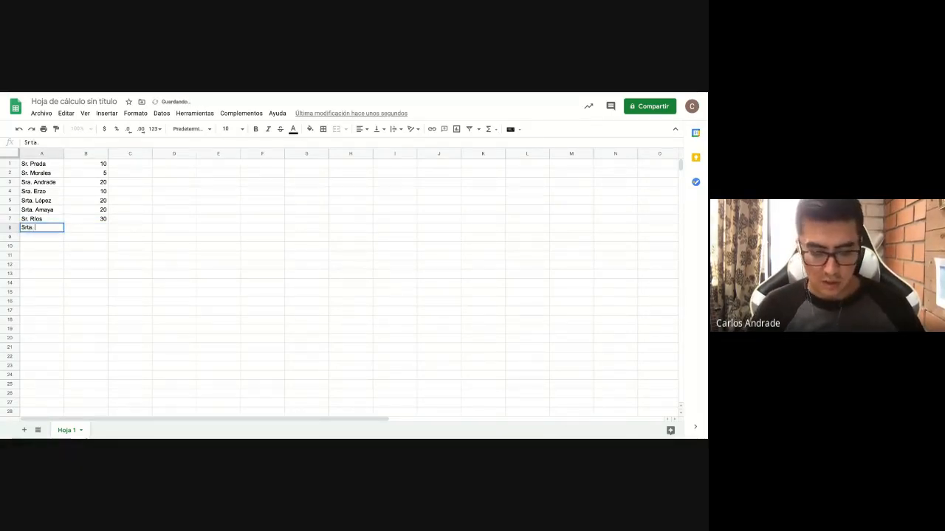
type("Tapia")
key("Return")
key("Right")
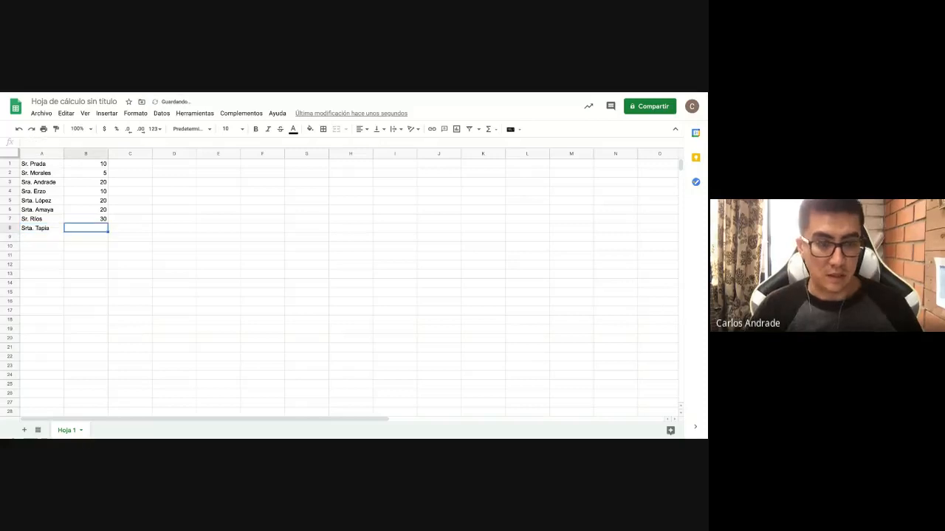
key("Up")
type("10")
key("Return")
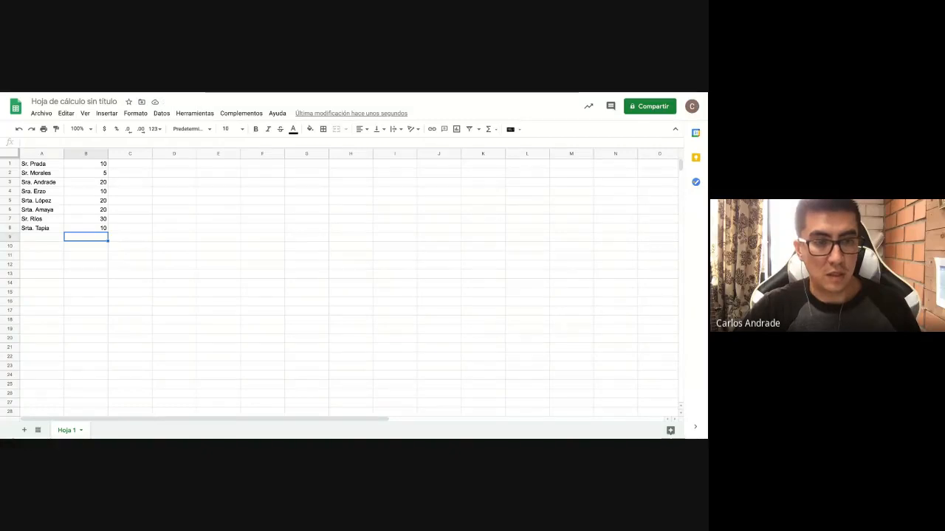
Step: Enter the ninth employee's title "Sr." and surname in A9 with the contribution 10 in B9
left_click(43, 238)
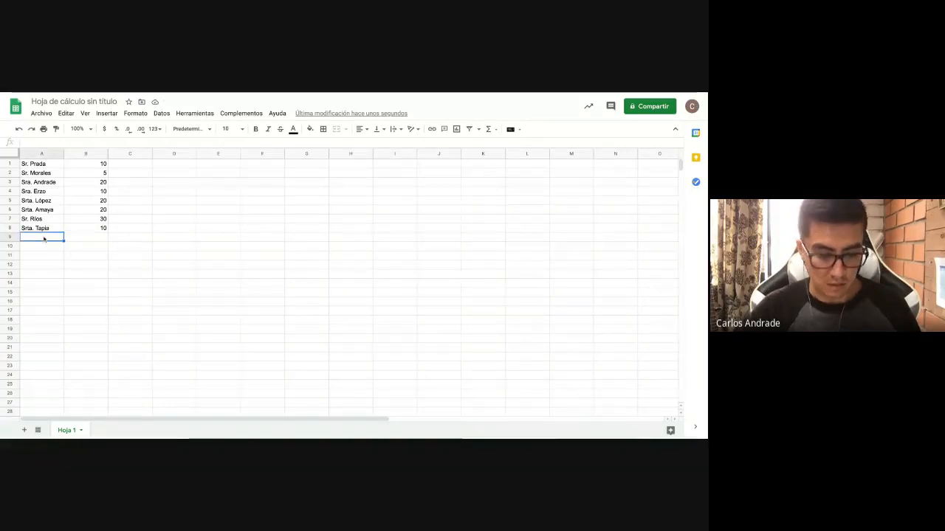
type("Sr. Ro")
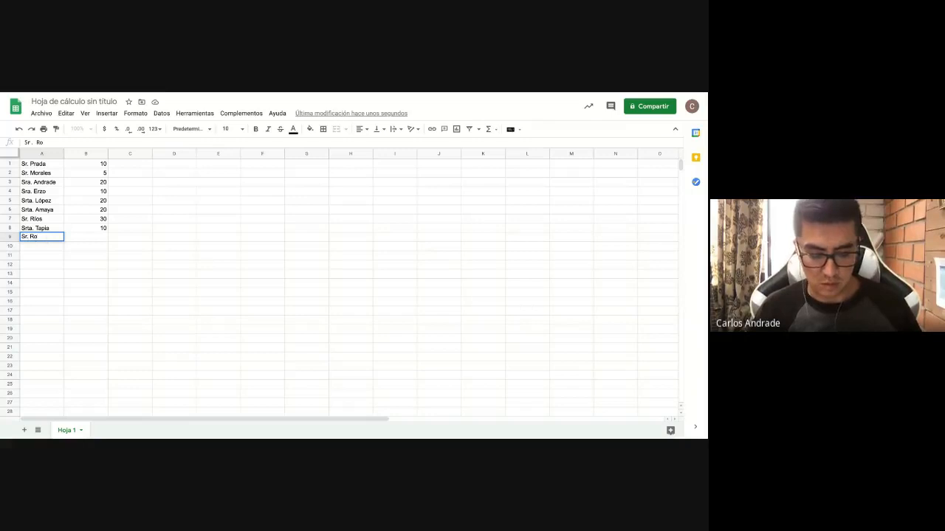
type("driguez")
key("Return")
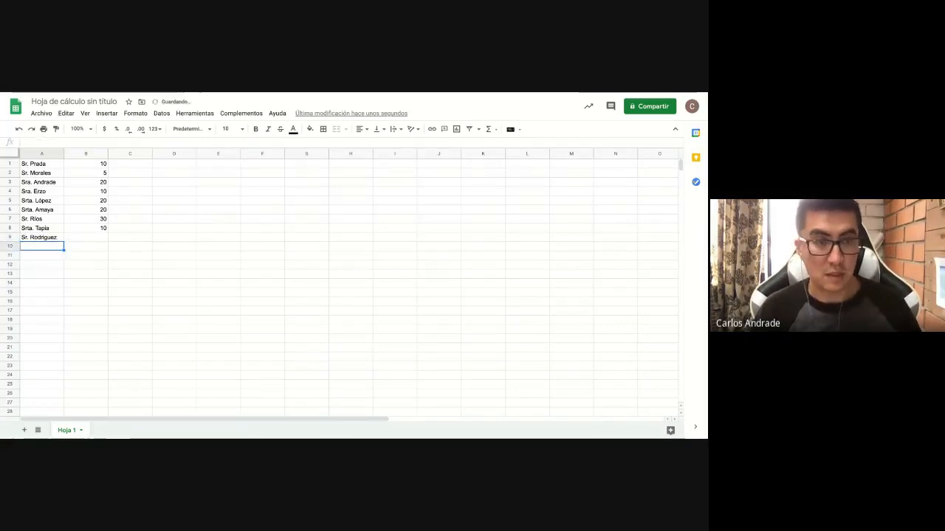
left_click(86, 237)
type("10")
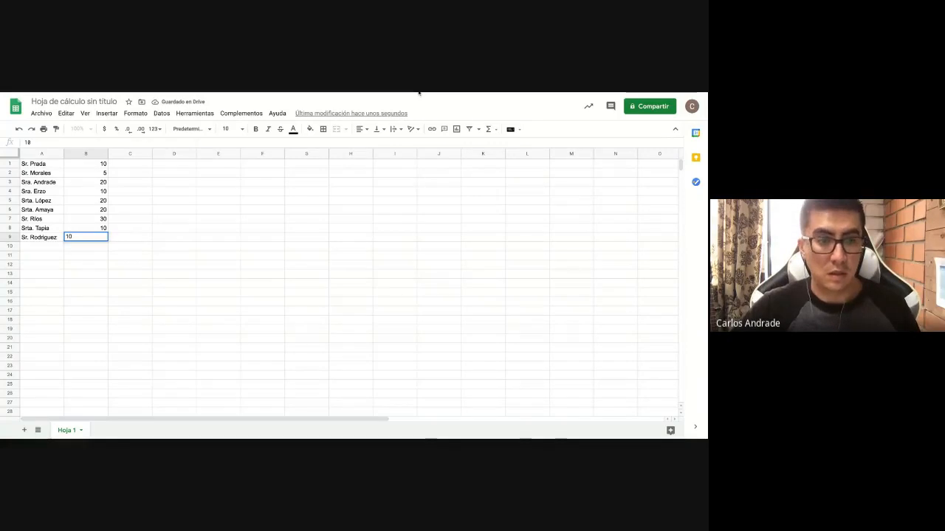
Step: Enter the tenth employee's title "Srta." and surname in A10 with the contribution 20 in B10
left_click(37, 248)
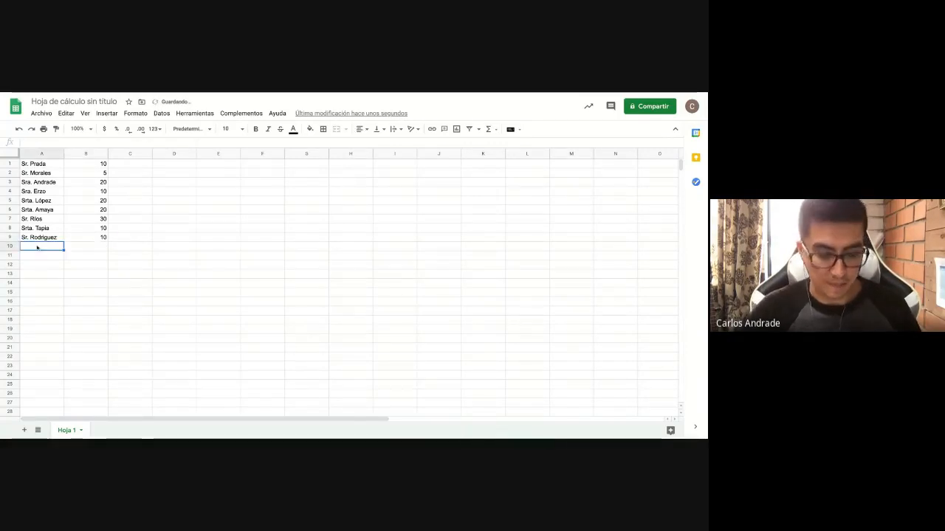
type("Srta. ")
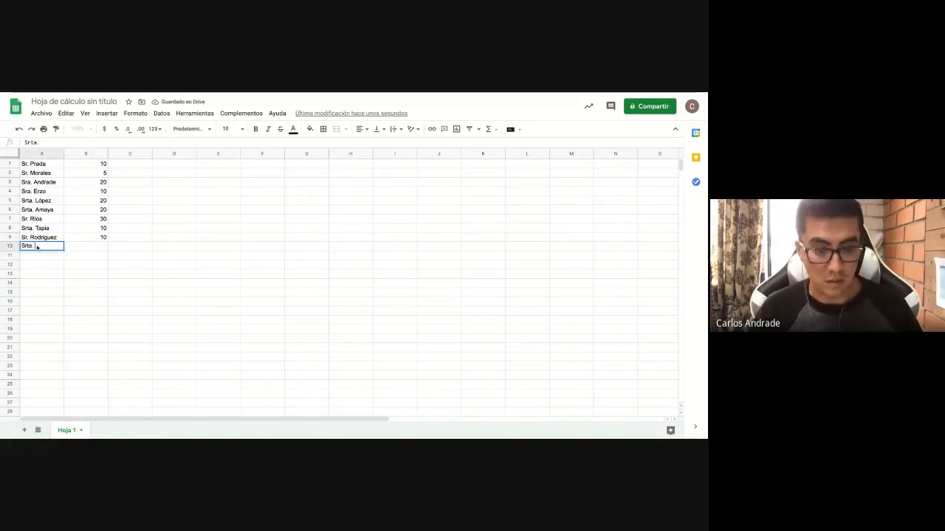
type("Rojas 20")
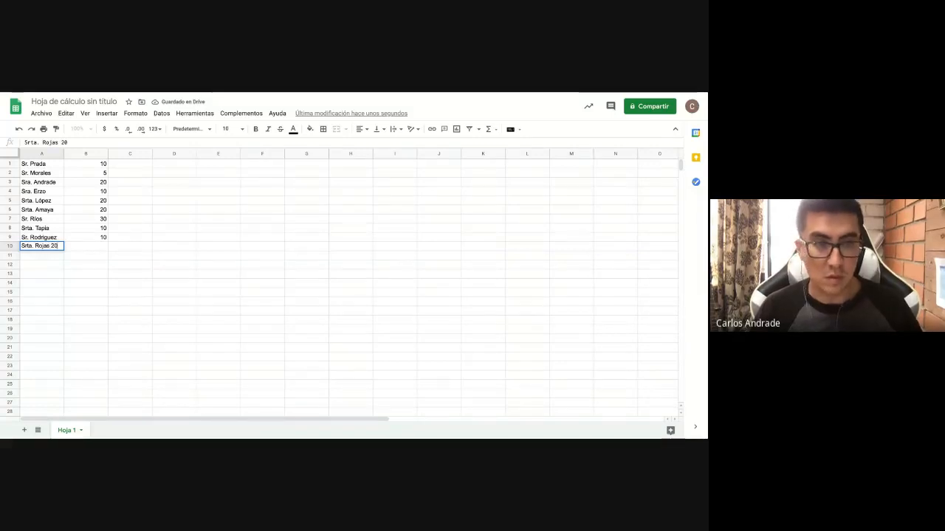
key("Return")
key("Right")
key("Up")
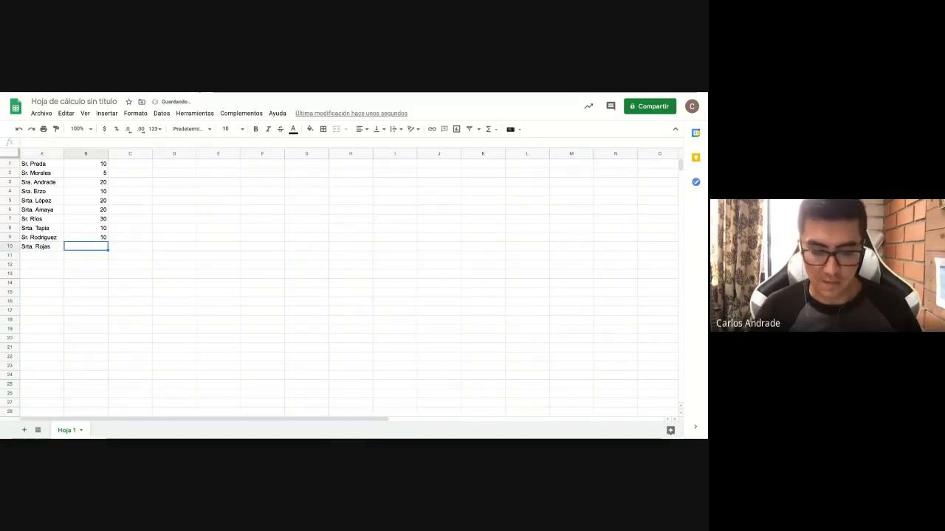
type("20")
key("Return")
Step: Format the contribution amounts in B1:B10 as dollar currency
left_click(104, 166)
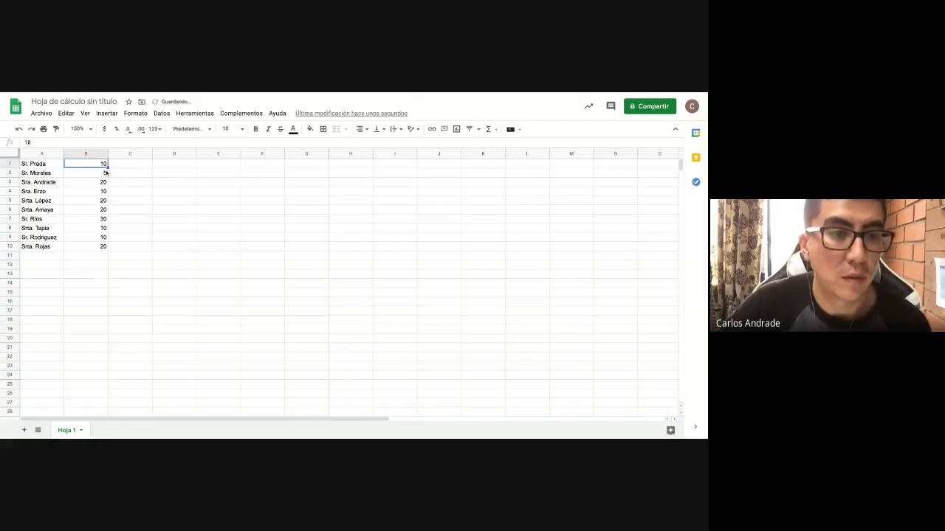
left_click_drag(95, 165, 103, 248)
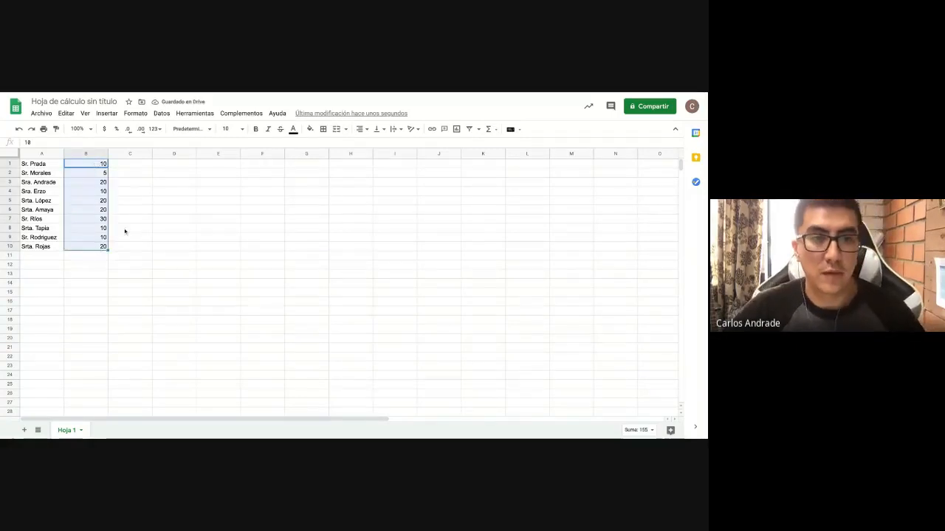
left_click(210, 130)
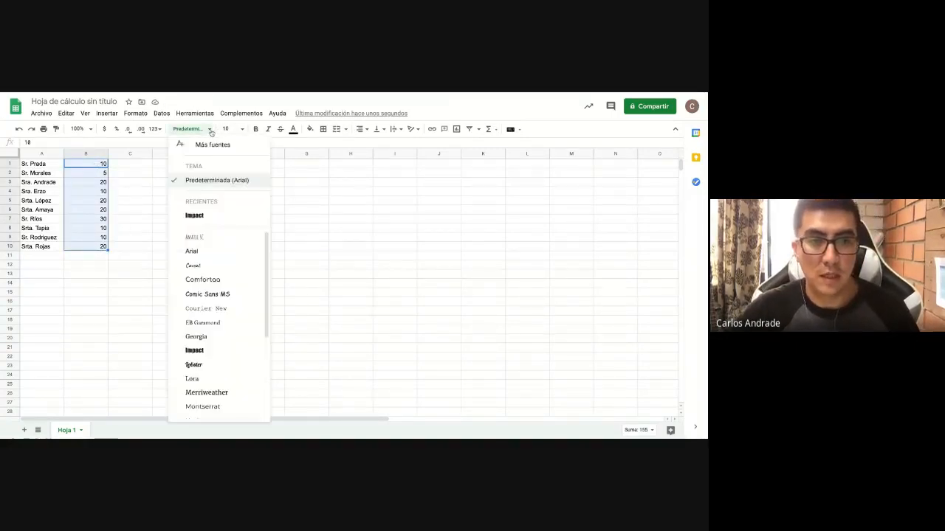
left_click(211, 131)
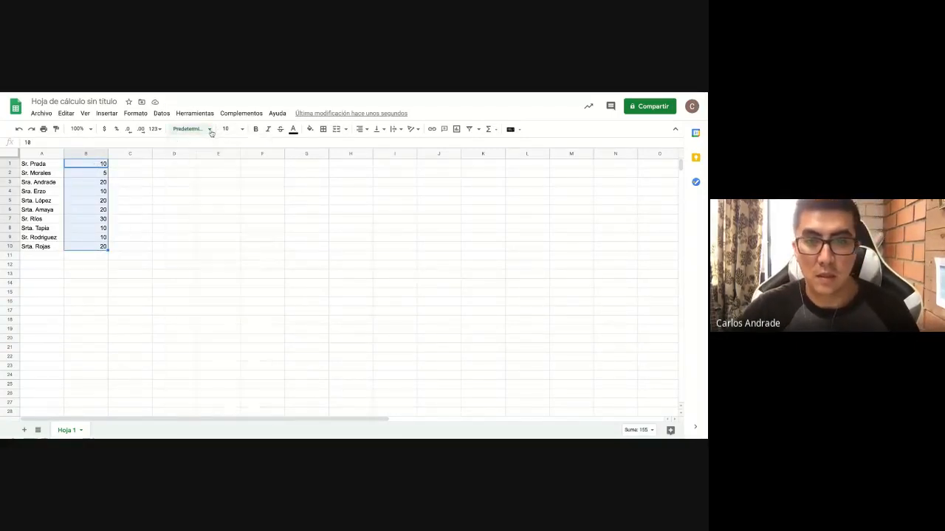
left_click(105, 129)
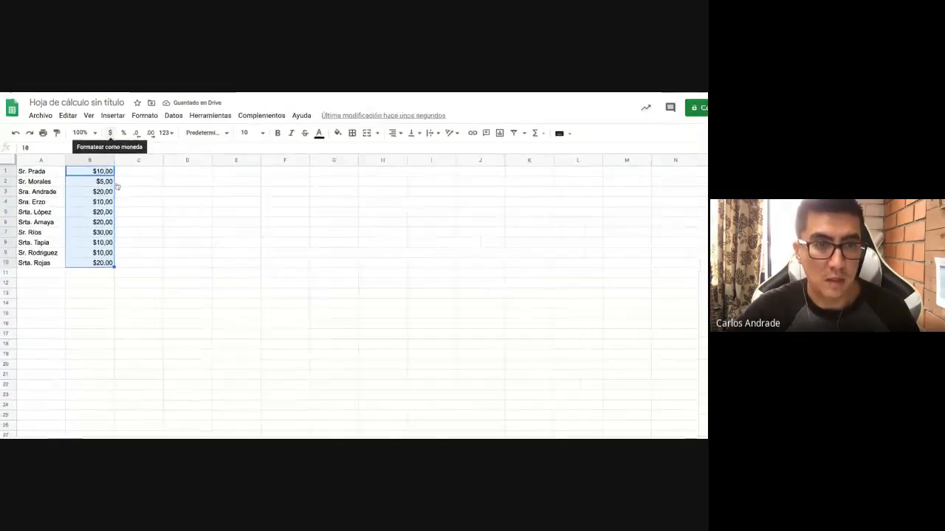
left_click(138, 219)
left_click(117, 238)
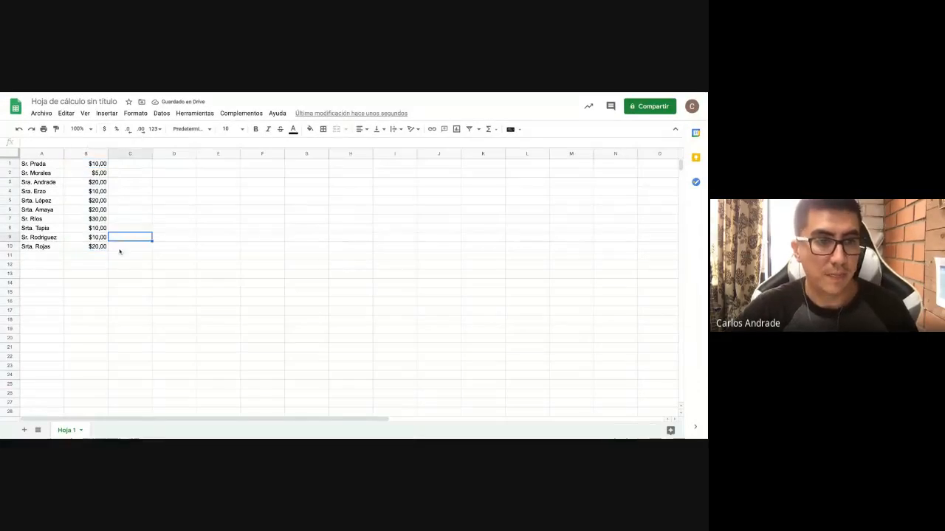
left_click(111, 259)
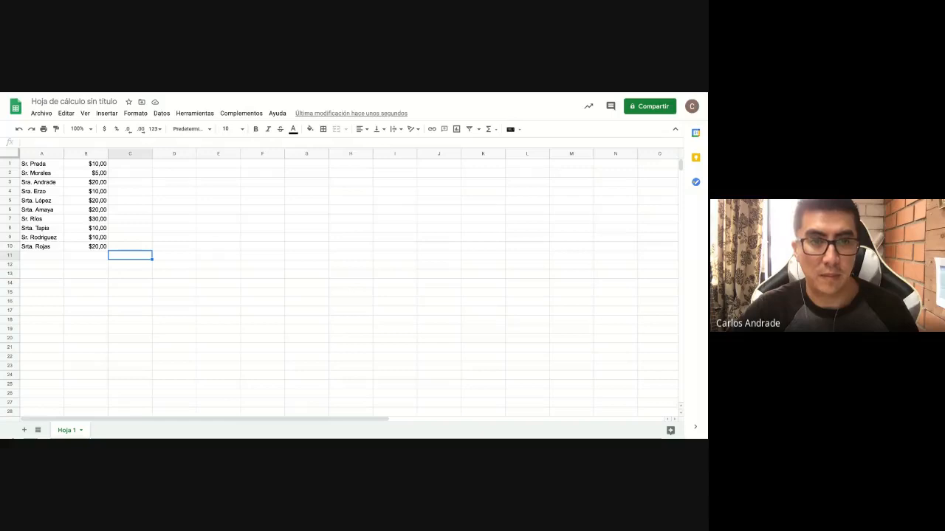
Step: Review the case study's employee list and the first tabulated names and contributions in the spreadsheet
key("ctrl+Tab")
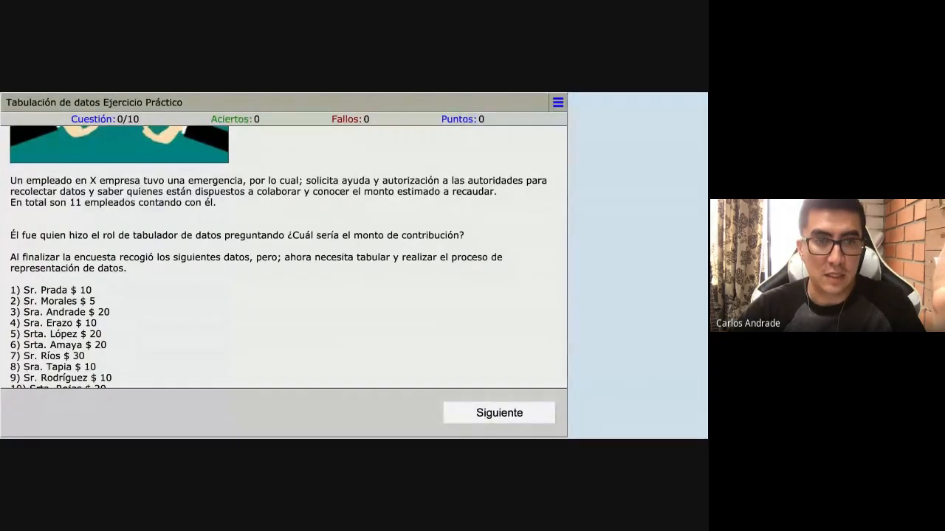
key("ctrl+Right")
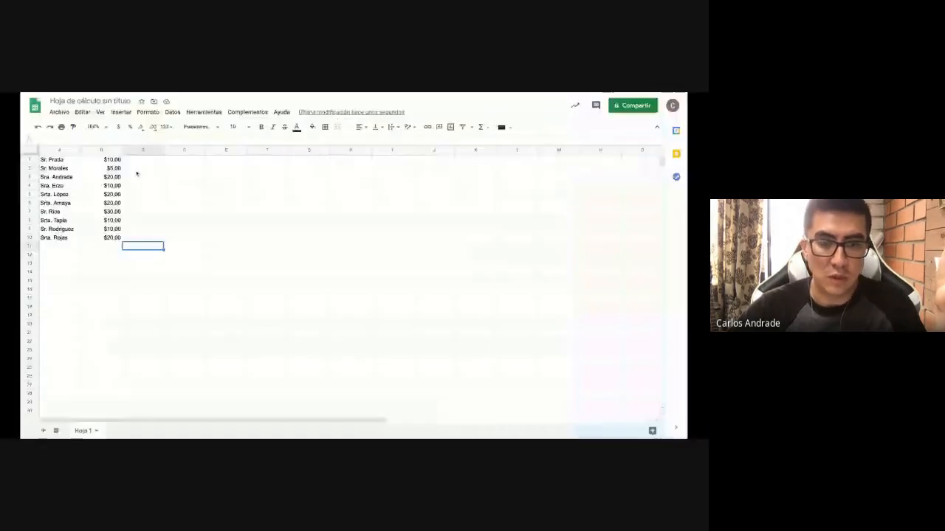
left_click(71, 173)
left_click(50, 165)
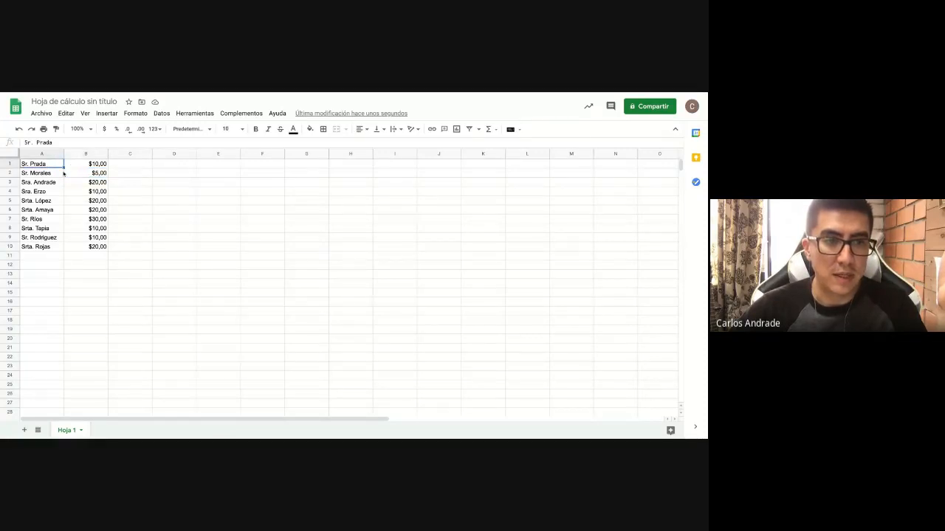
left_click(84, 177)
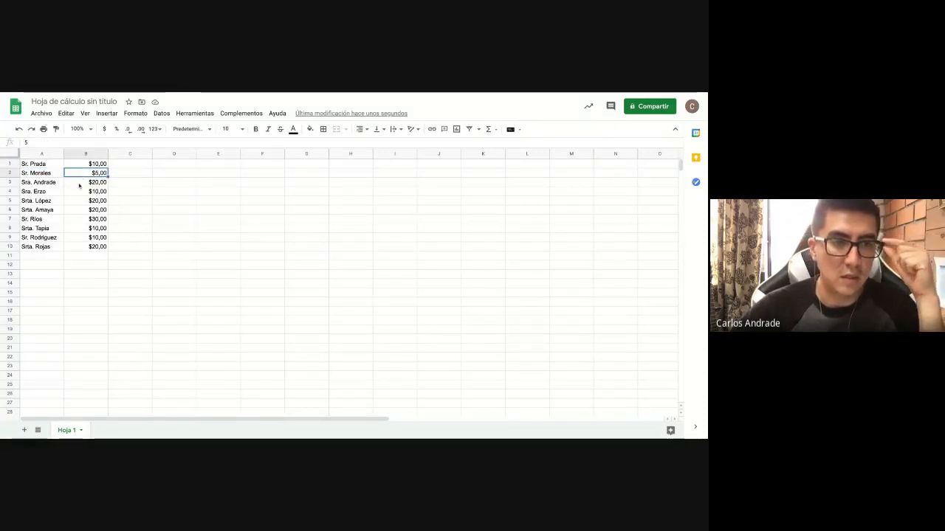
left_click(79, 185)
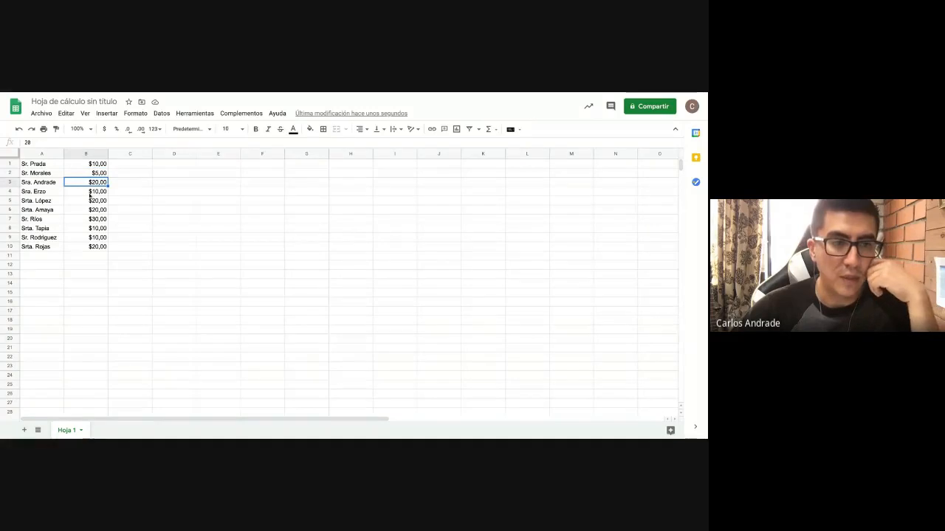
Step: Review the contribution amounts in column B one by one, from B4 down to the last entry
left_click(91, 192)
left_click(97, 201)
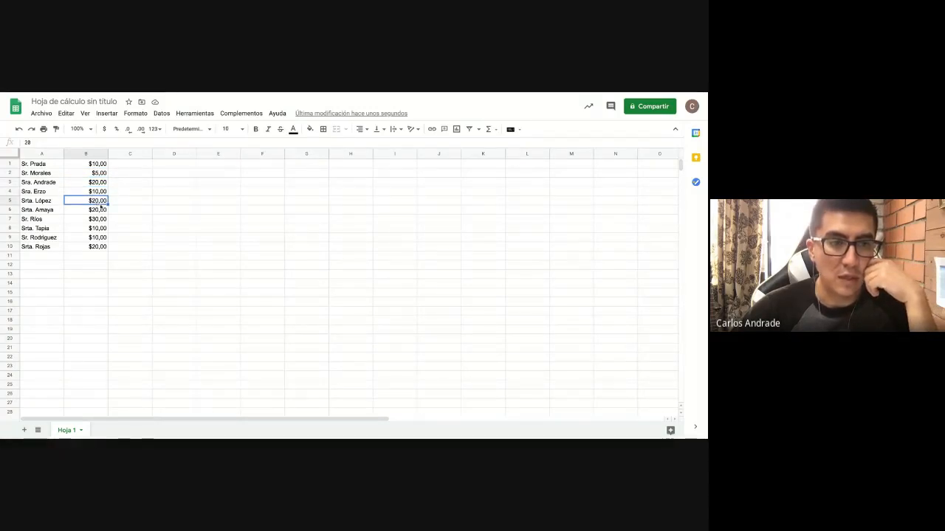
left_click(102, 211)
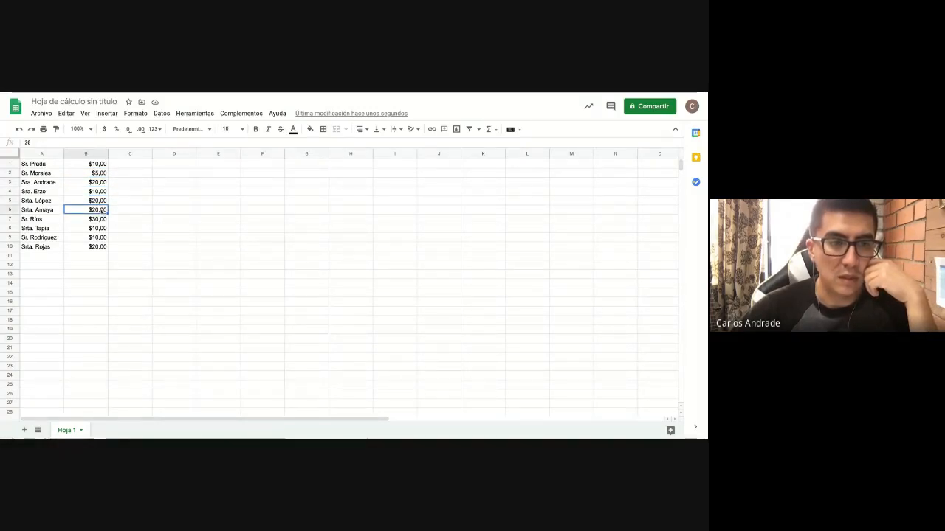
left_click(99, 219)
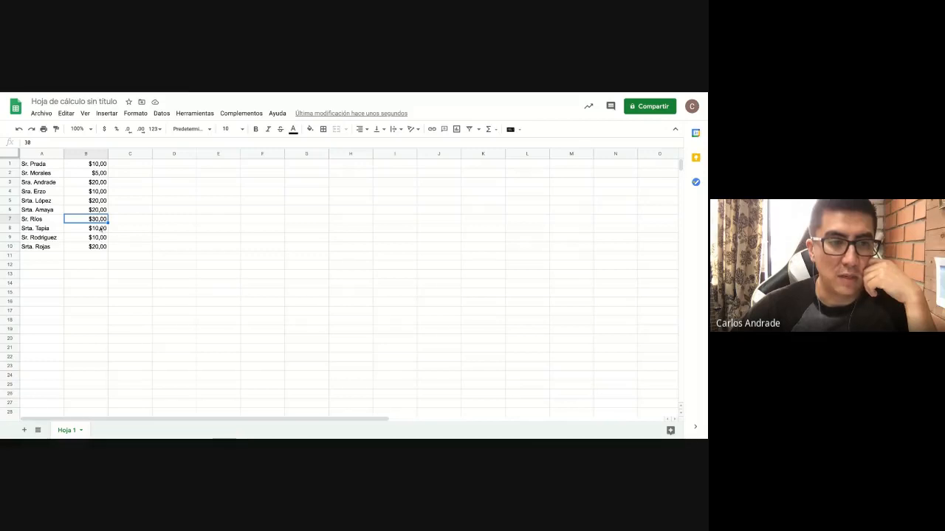
left_click(99, 230)
left_click(101, 238)
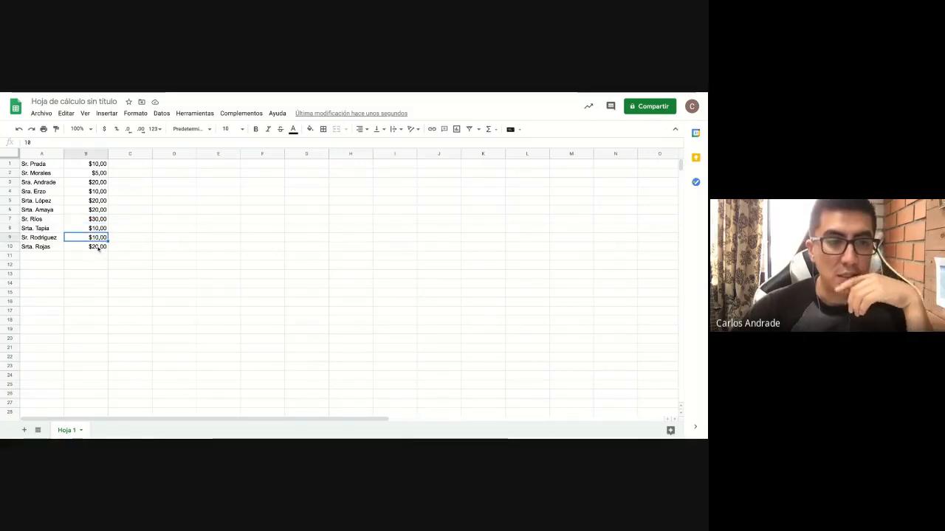
left_click(99, 248)
left_click(95, 265)
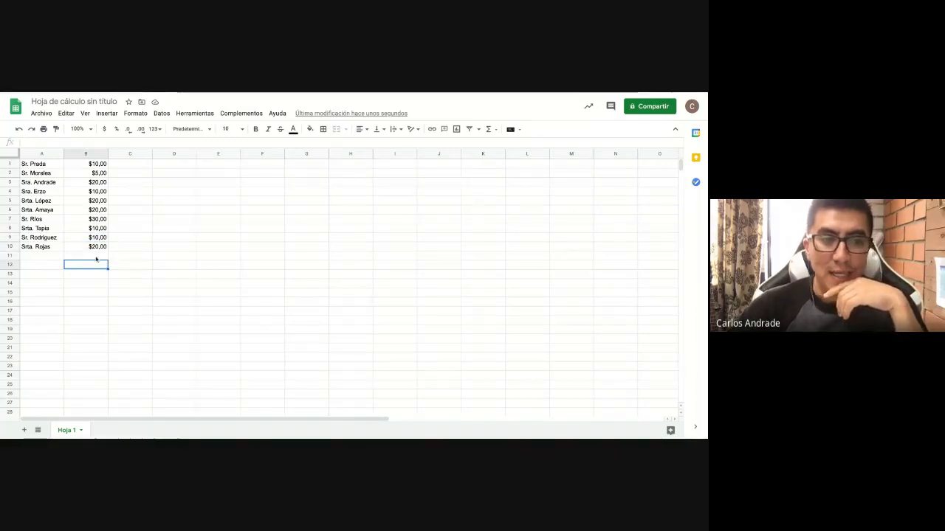
left_click(95, 255)
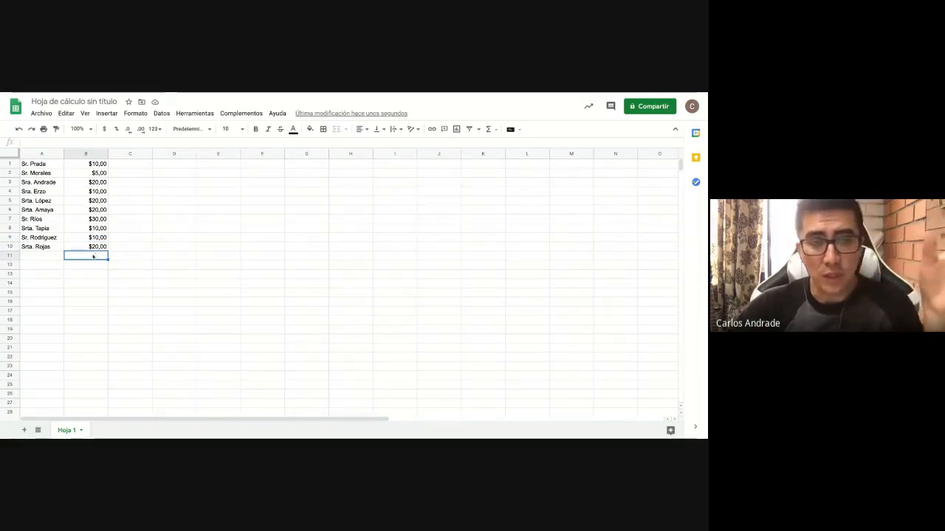
Step: Enter the label "TOTAL" in A12 below the list of employees
left_click(51, 266)
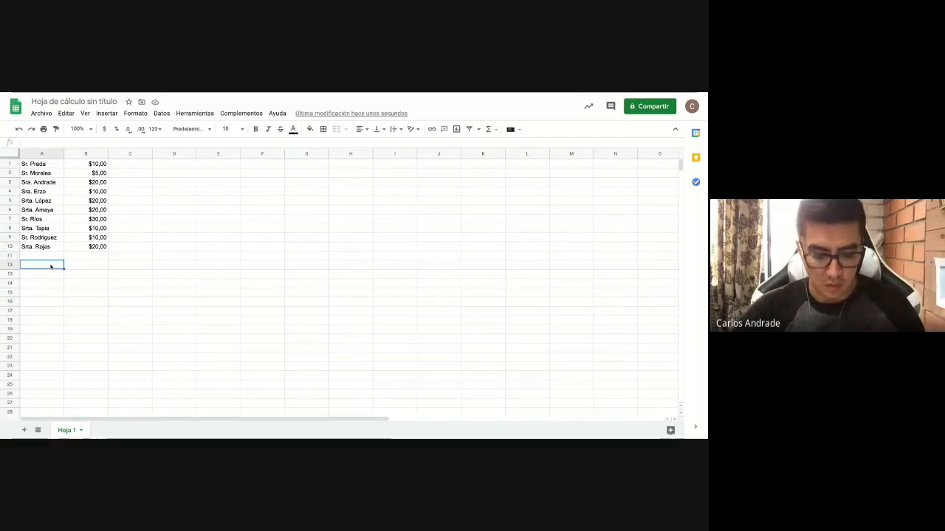
type("TOTAL")
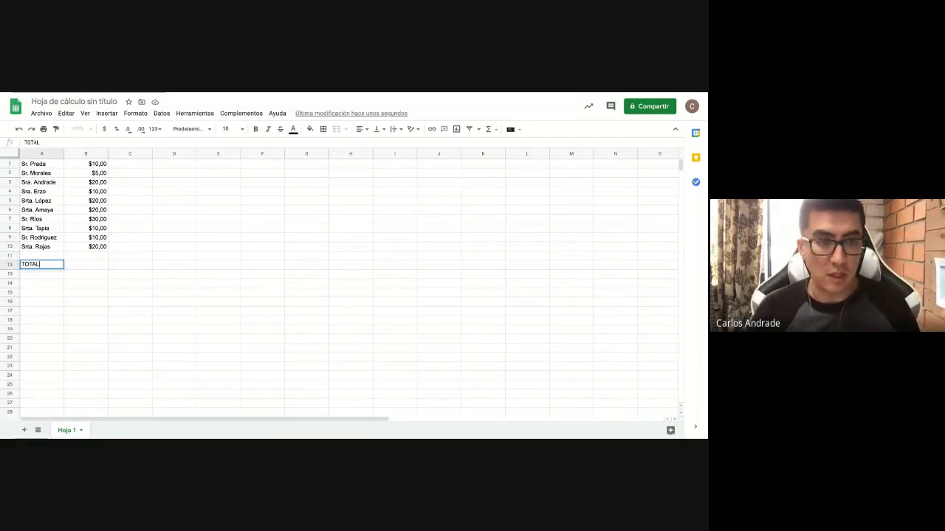
key("Return")
Step: Add up all contributions in B12 with the formula =SUMA(B1:B10)
left_click(86, 265)
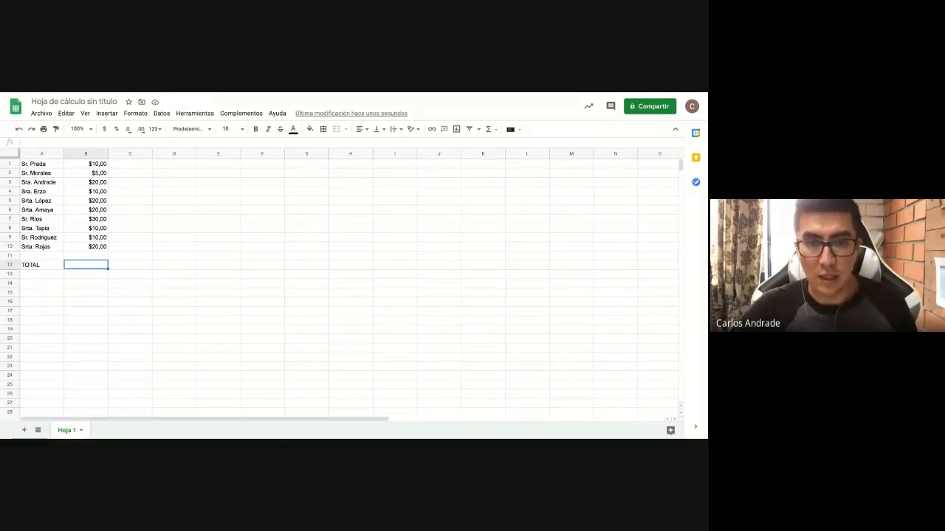
double_click(104, 264)
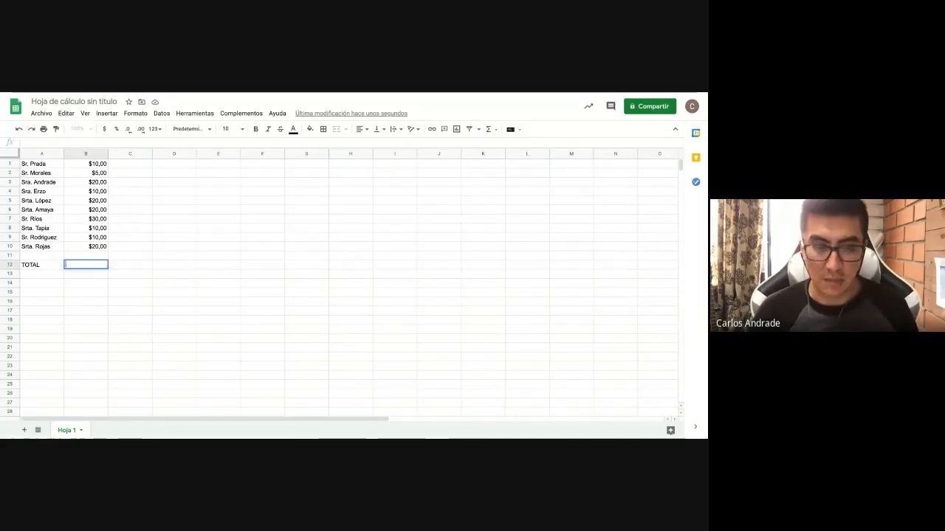
type("=suma")
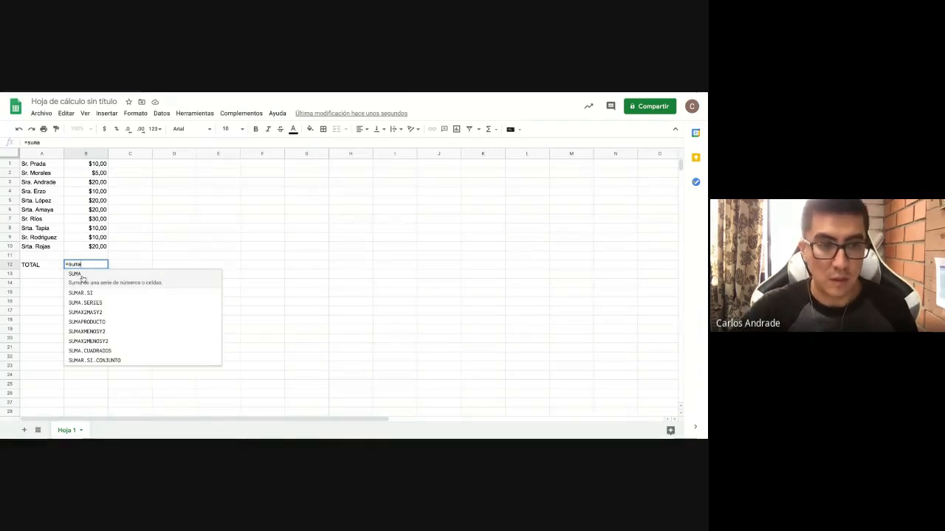
left_click(81, 278)
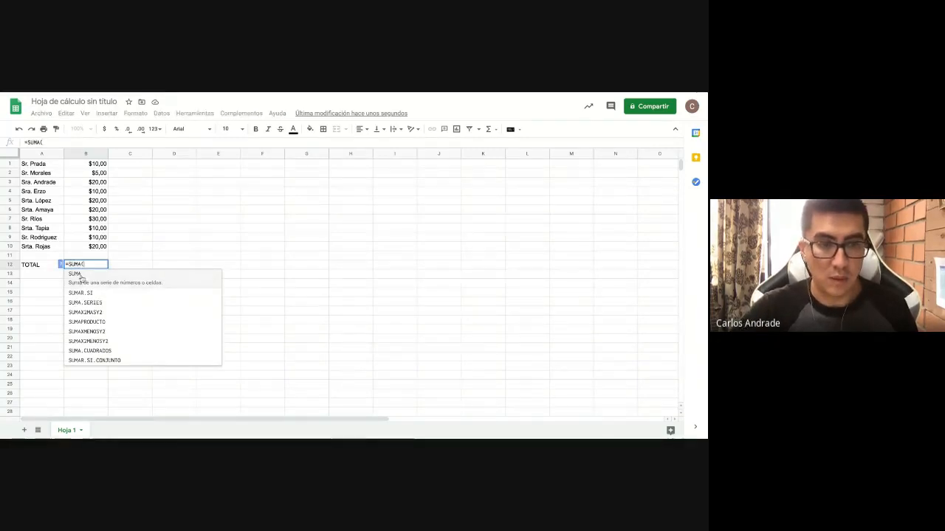
left_click_drag(93, 164, 89, 246)
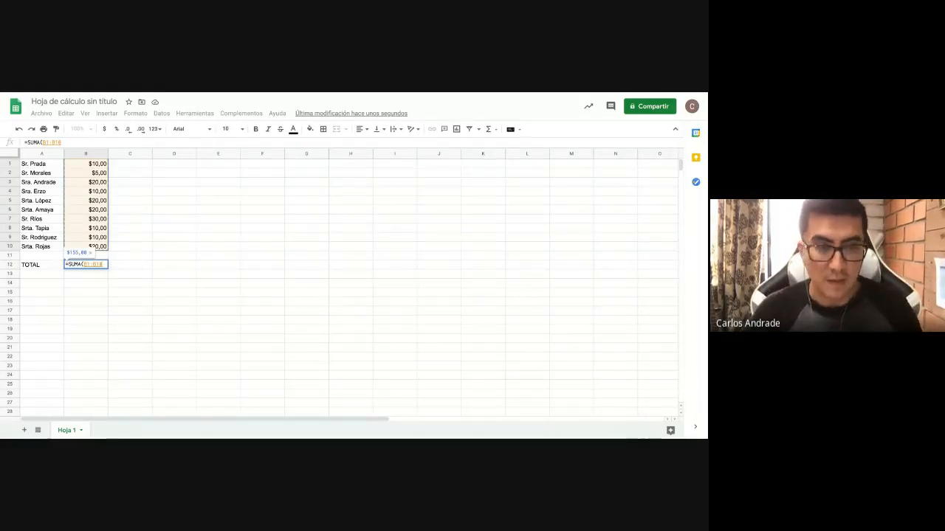
type("(")
key("BackSpace")
type(")")
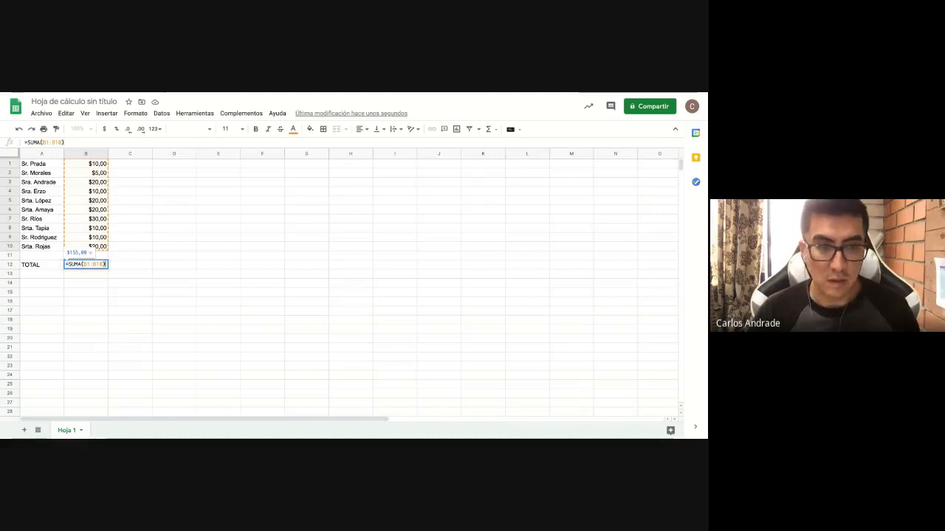
key("Return")
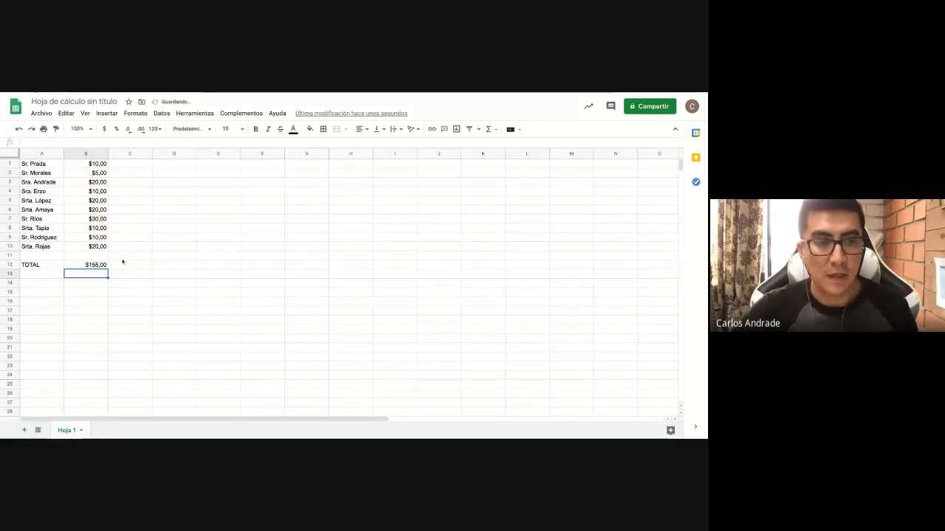
Step: Make the TOTAL label and its amount in A12:B12 bold
left_click(112, 283)
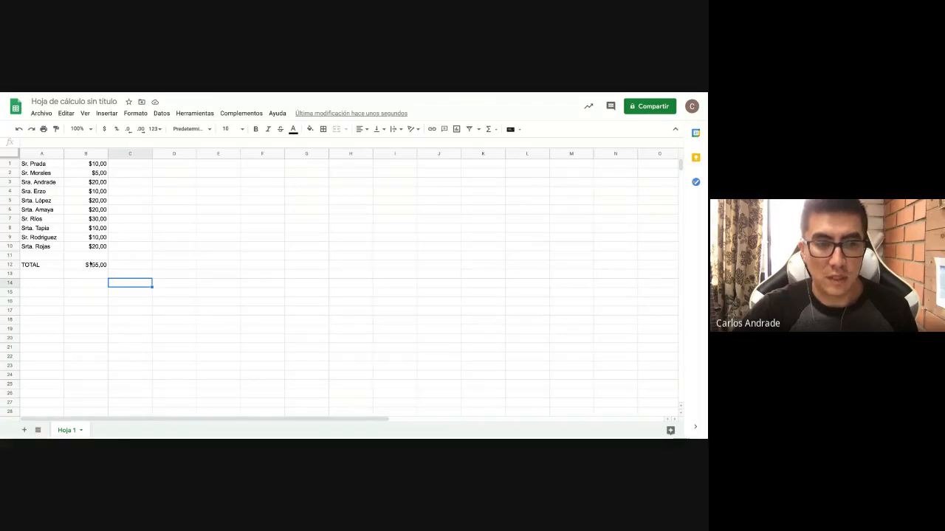
left_click(90, 264)
left_click(47, 267, "shift")
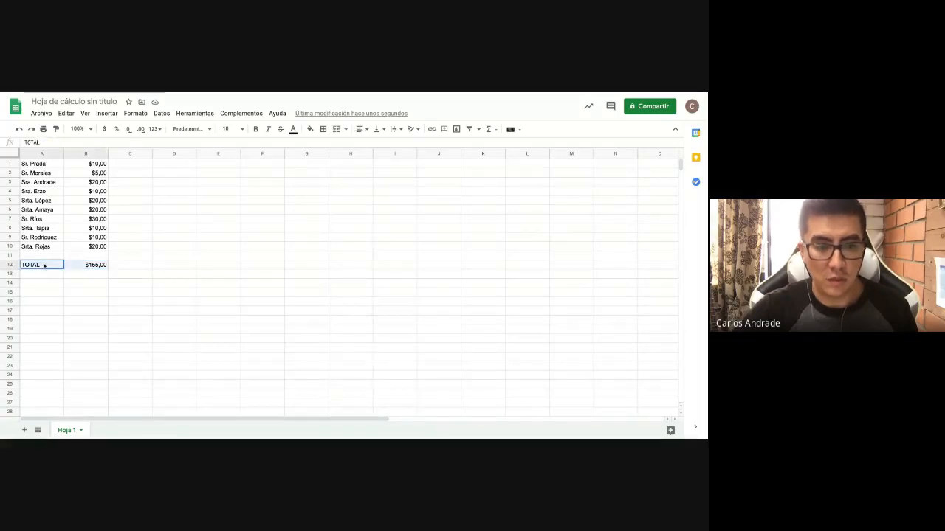
key("ctrl+b")
left_click(131, 277)
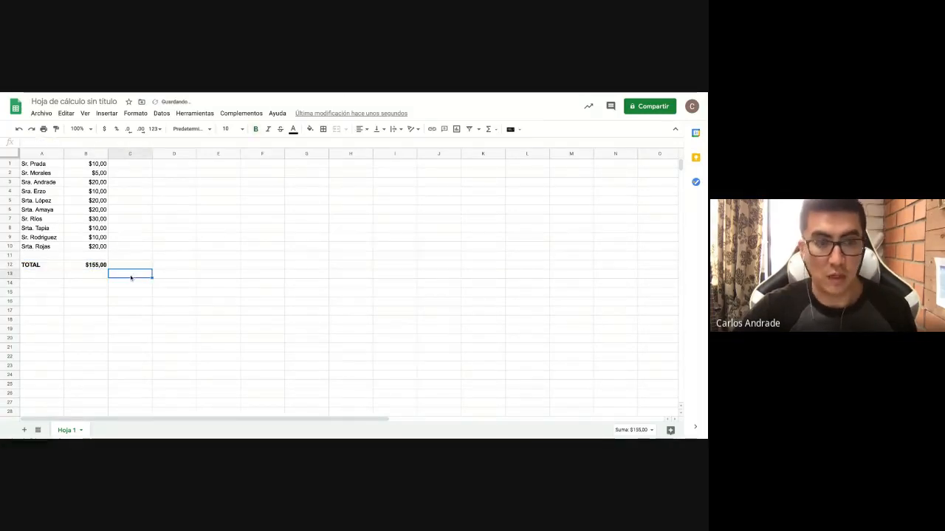
Step: Apply all borders to the table of names and contributions in A1:B10
left_click(95, 247)
key("shift+Up")
key("shift+Left")
key("shift+Up")
key("shift+Up")
key("shift+Up")
key("shift+Up")
key("shift+Up")
key("shift+Up")
key("shift+Up")
key("shift+Up")
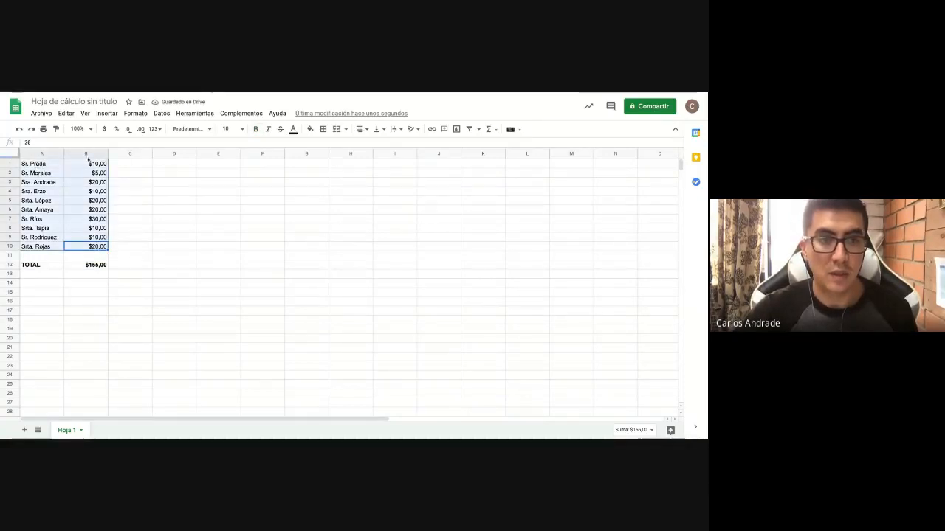
left_click(324, 129)
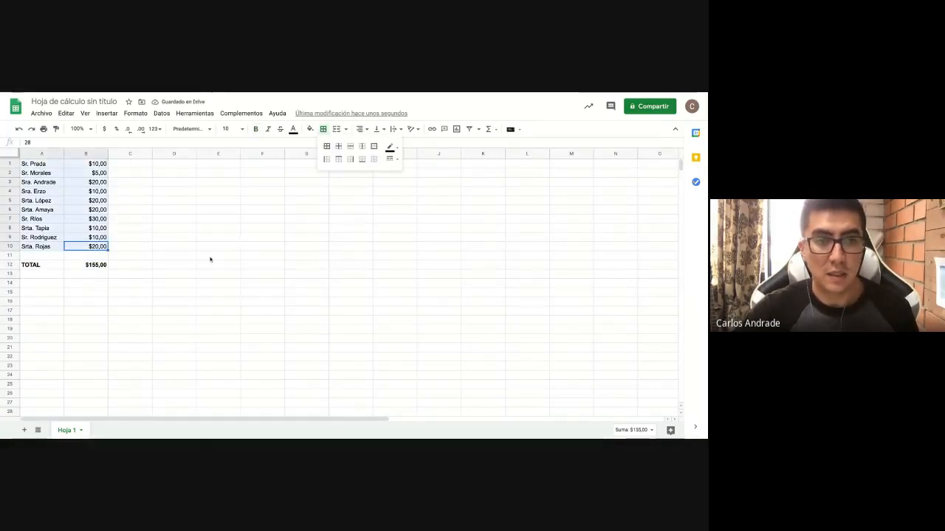
left_click(328, 146)
left_click(184, 247)
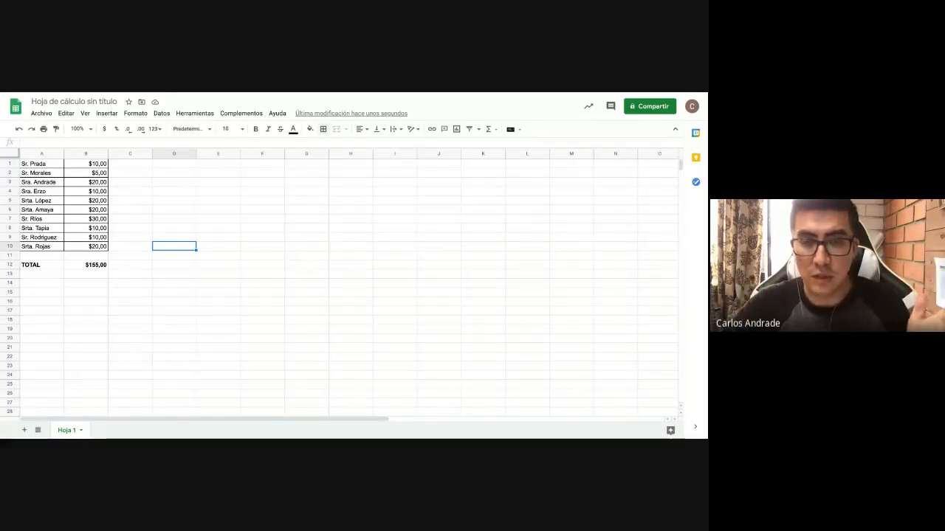
Step: Review the employee names in A1:A10 and the contribution amounts in B1:B10
left_click(45, 165)
left_click_drag(45, 165, 50, 247)
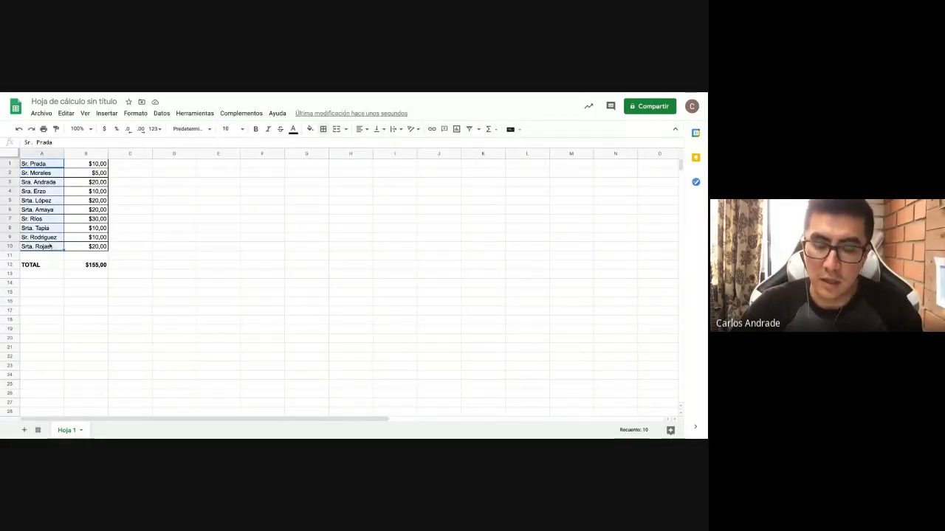
left_click(94, 229)
left_click_drag(88, 163, 92, 246)
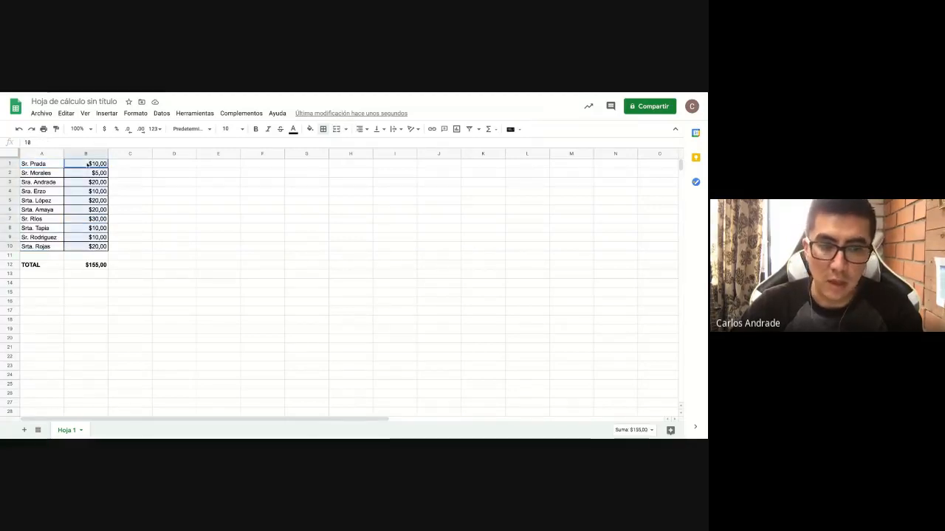
left_click(144, 230)
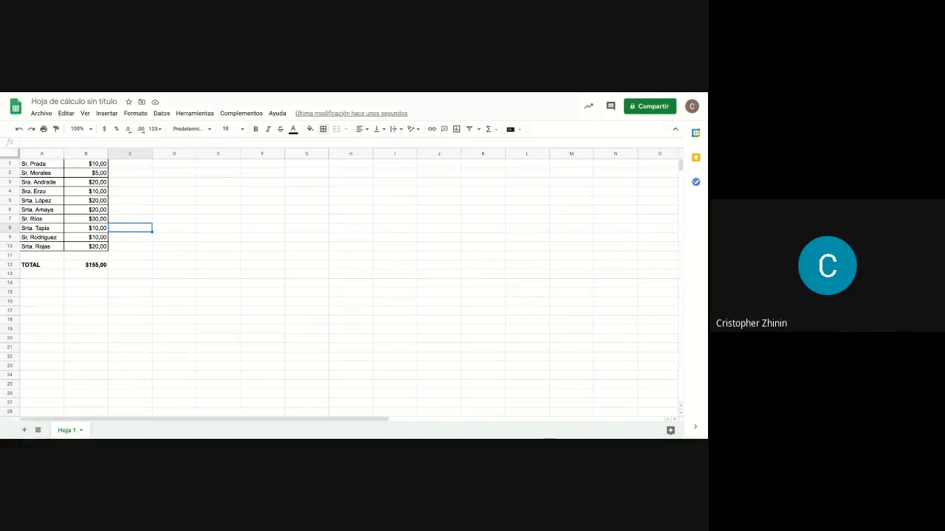
left_click(97, 248)
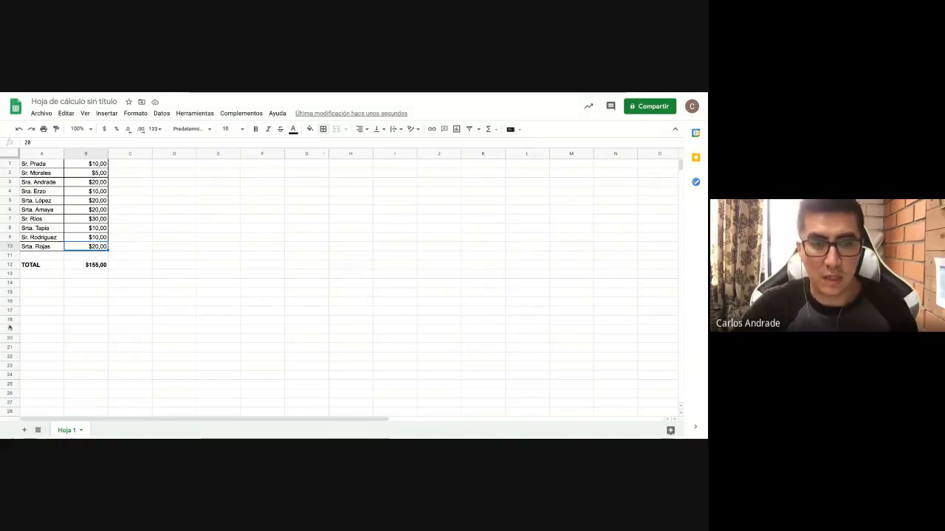
Step: Enter the label "MODA" in A13 under the TOTAL row
left_click(43, 275)
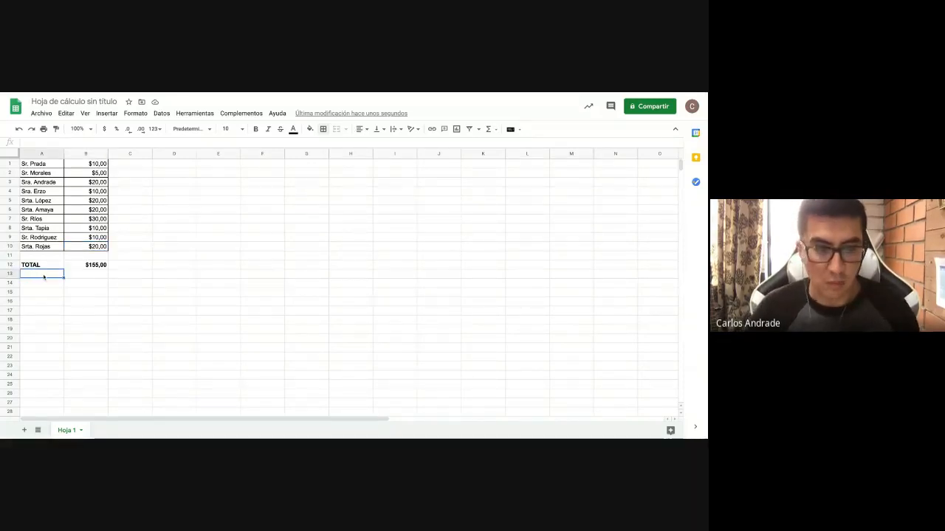
type("MODA")
key("Return")
Step: Calculate the mode of the contributions in B13 with the formula =MODA(B1:B10)
key("Up")
key("Right")
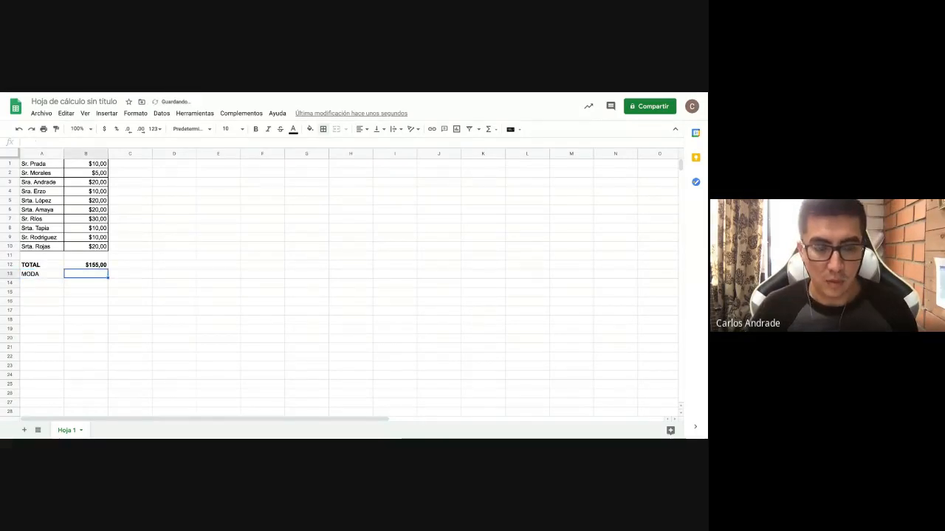
type("=moda")
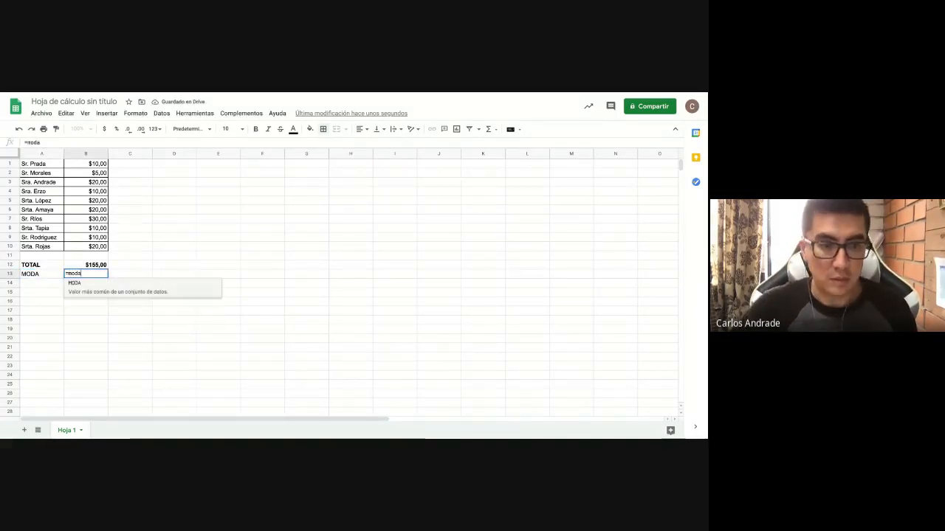
left_click(78, 284)
left_click(89, 165)
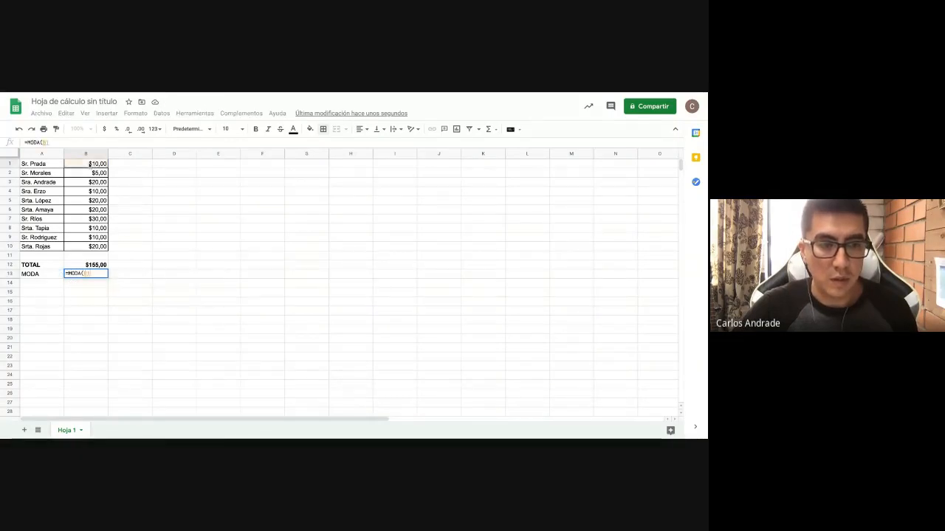
key("shift+Down")
key("shift+Down")
key("shift+Down")
key("shift+Down")
key("shift+Down")
key("shift+Down")
key("shift+Down")
key("shift+Down")
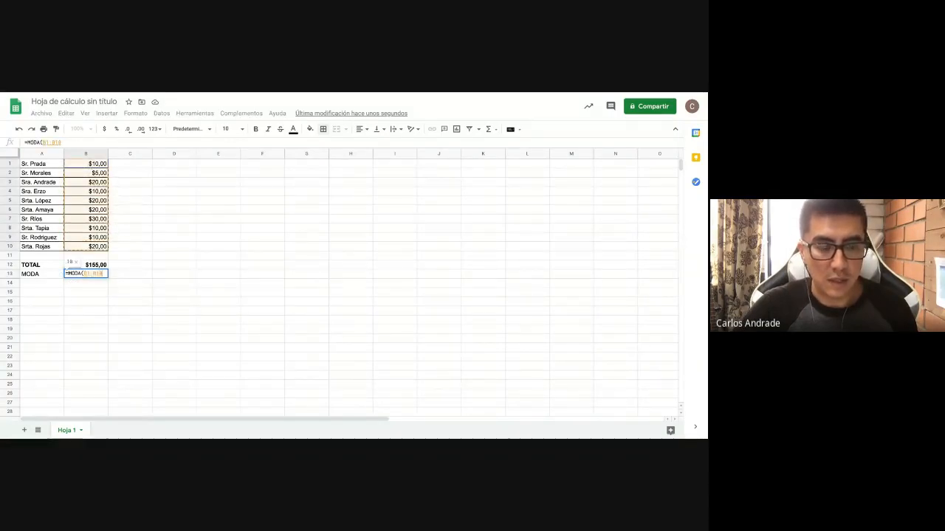
key("shift+Down")
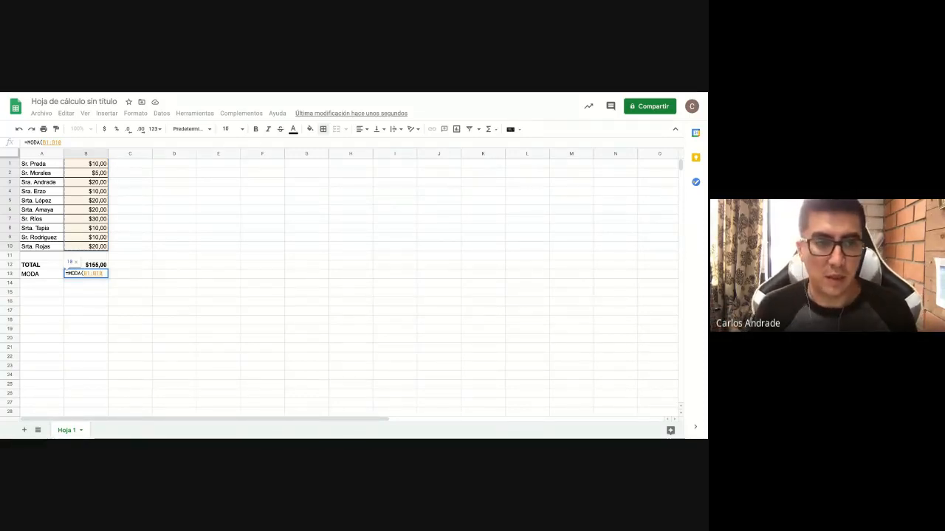
type(")")
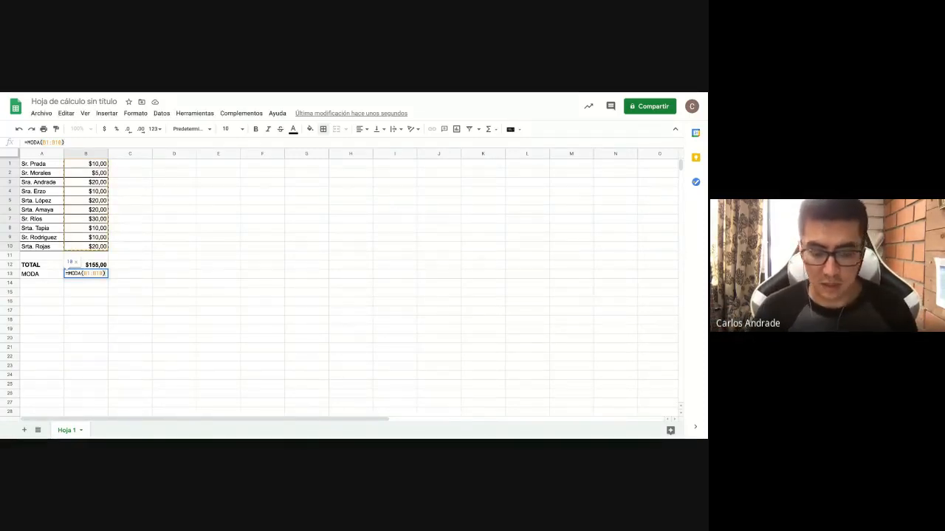
key("Return")
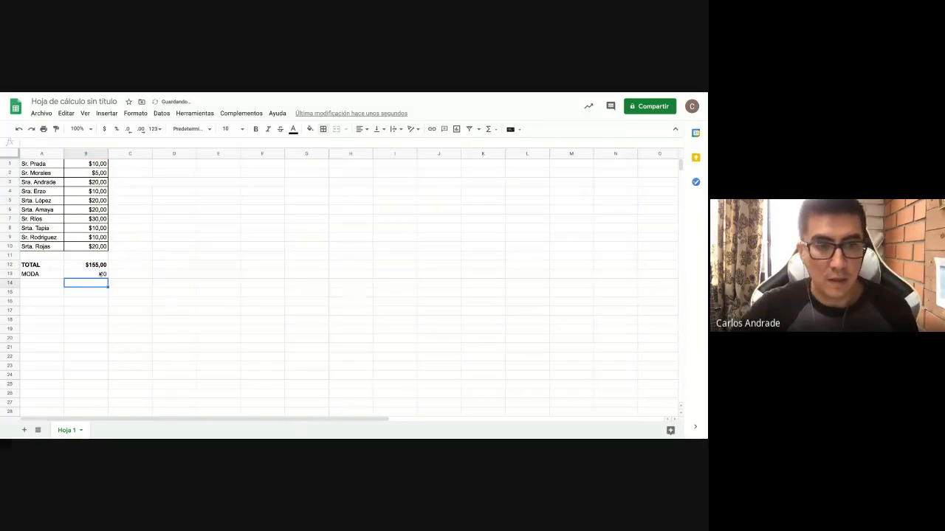
Step: Make the MODA label and its result in A13:B13 bold and select the result in B13
left_click(100, 273)
left_click_drag(31, 274, 95, 276)
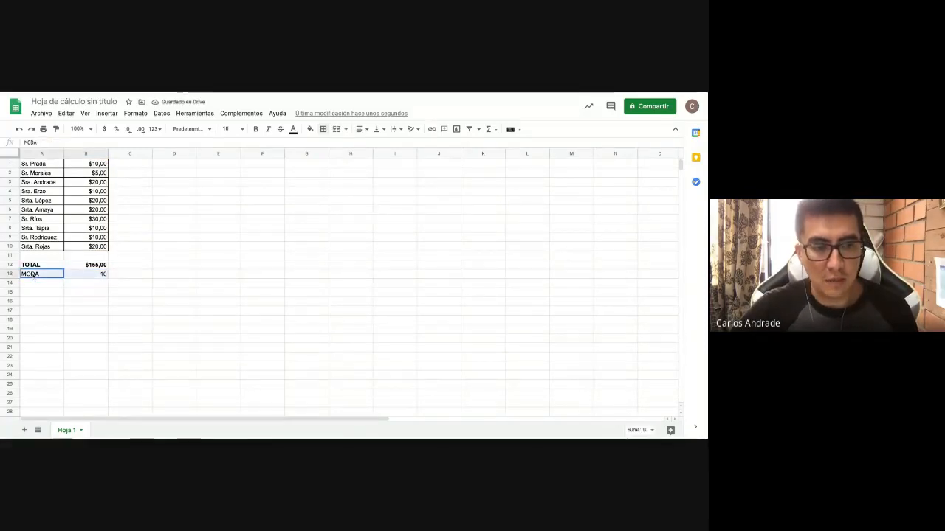
key("ctrl+b")
left_click(111, 285)
left_click(93, 274)
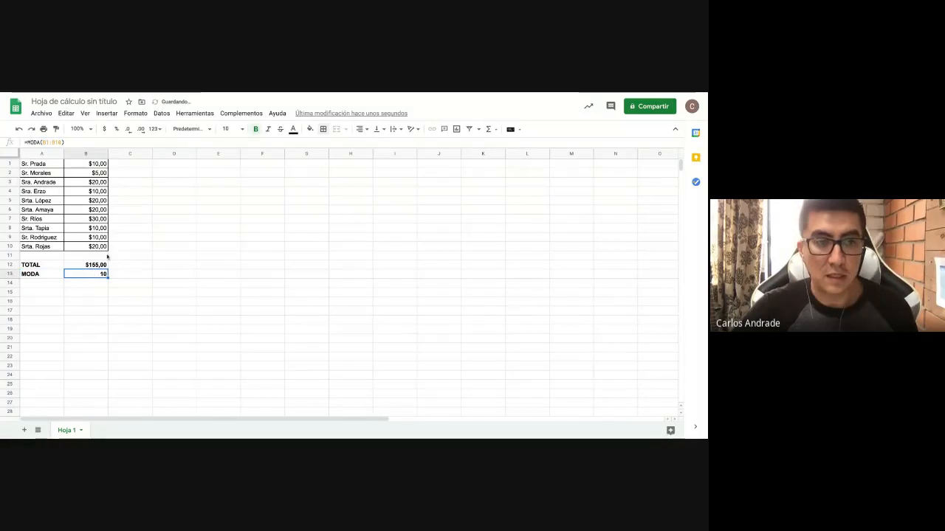
Step: Format the MODA result in B13 as currency
left_click(104, 129)
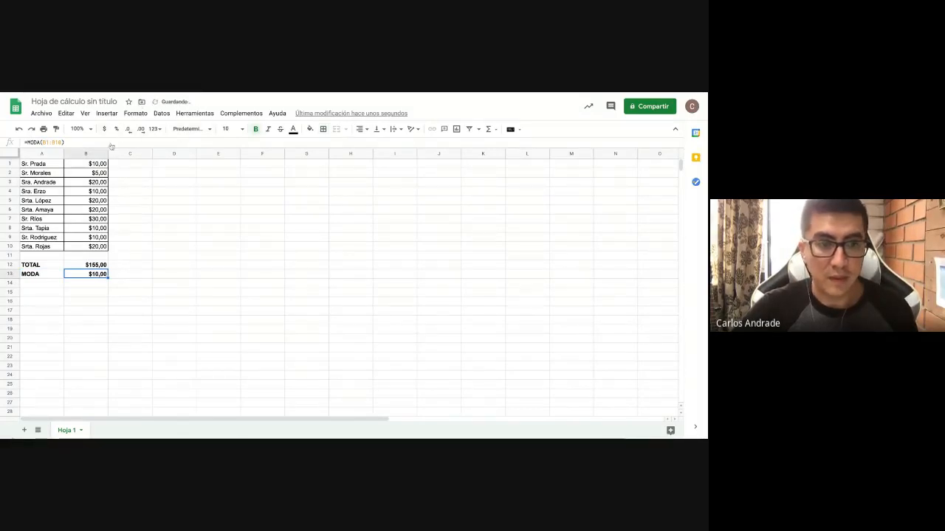
left_click(190, 266)
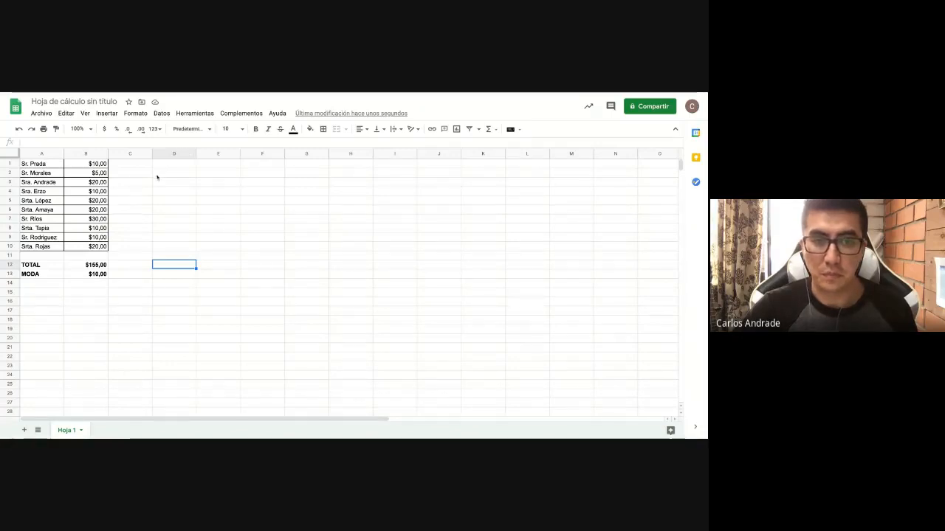
Step: Check the repeated $10,00 contributions in cells B1, B4, B8 and B9 against the mode
left_click(97, 165)
left_click(97, 246)
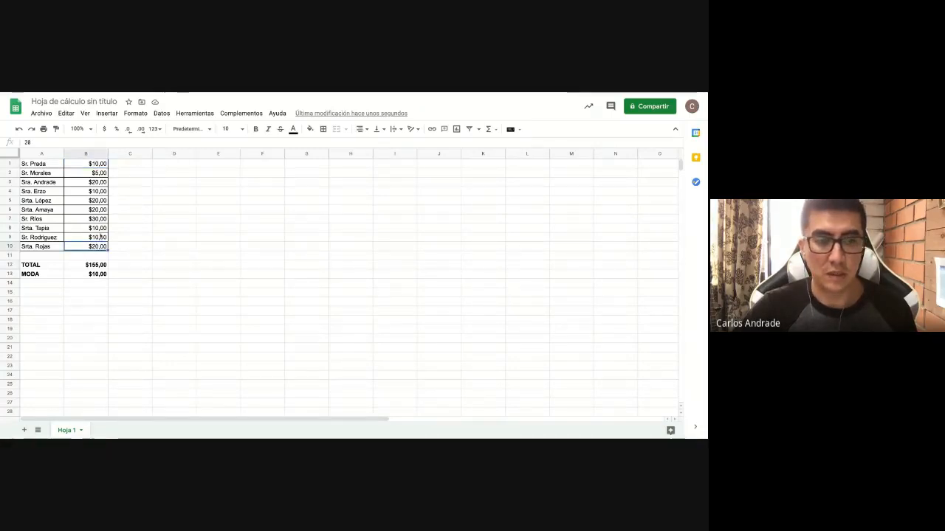
left_click(98, 167, "shift")
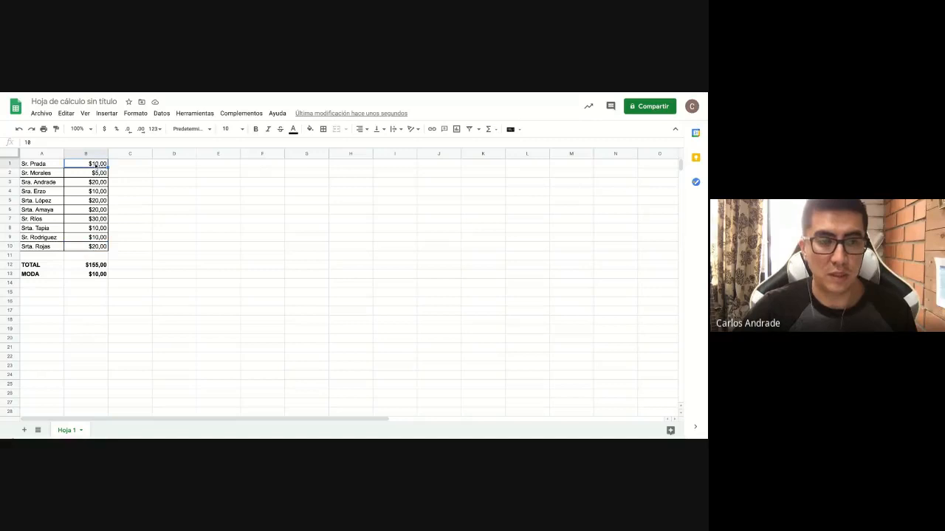
left_click(99, 193)
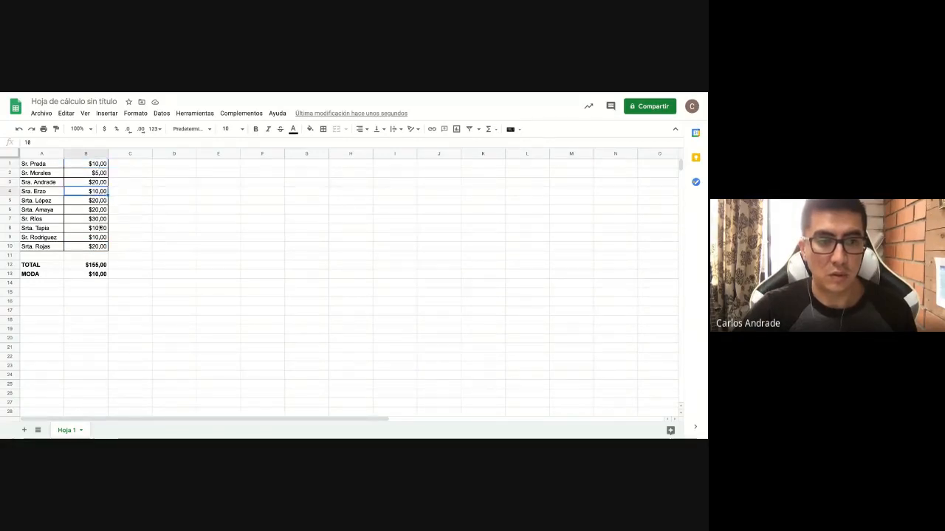
left_click(101, 228)
left_click(101, 237)
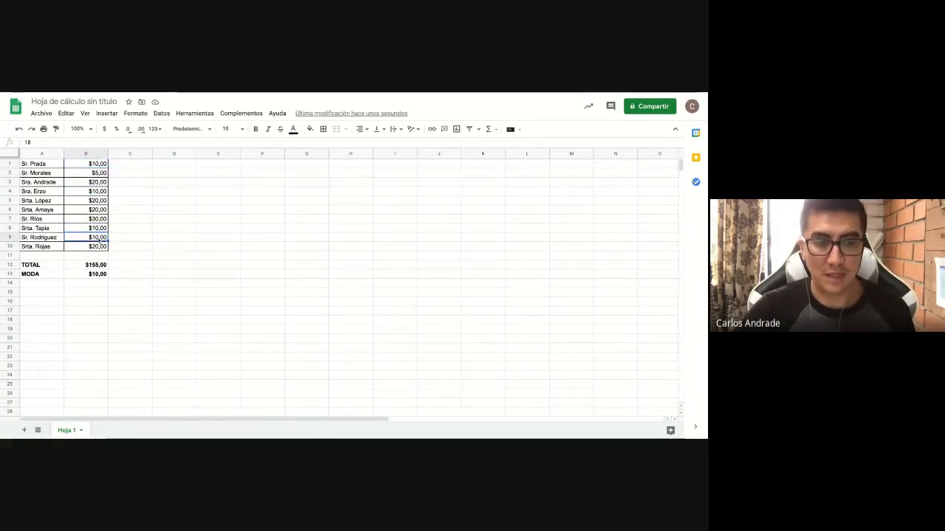
left_click(147, 249)
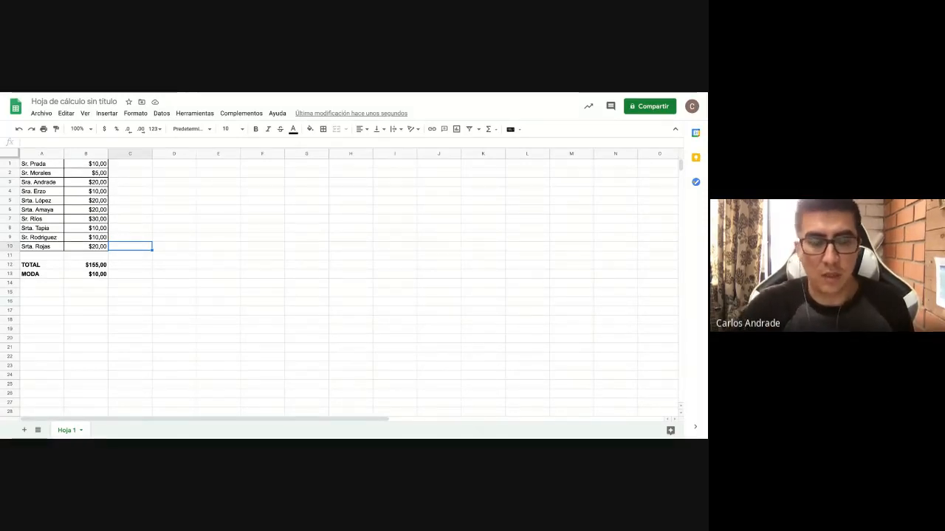
Step: Review the contribution range B1:B10, then the TOTAL and MODA labels and their formulas in A12:B13
left_click(99, 249)
mouse_move(92, 164)
left_mouse_down()
mouse_move(92, 247)
mouse_move(92, 164)
left_mouse_up()
left_click(130, 232)
left_click(101, 249)
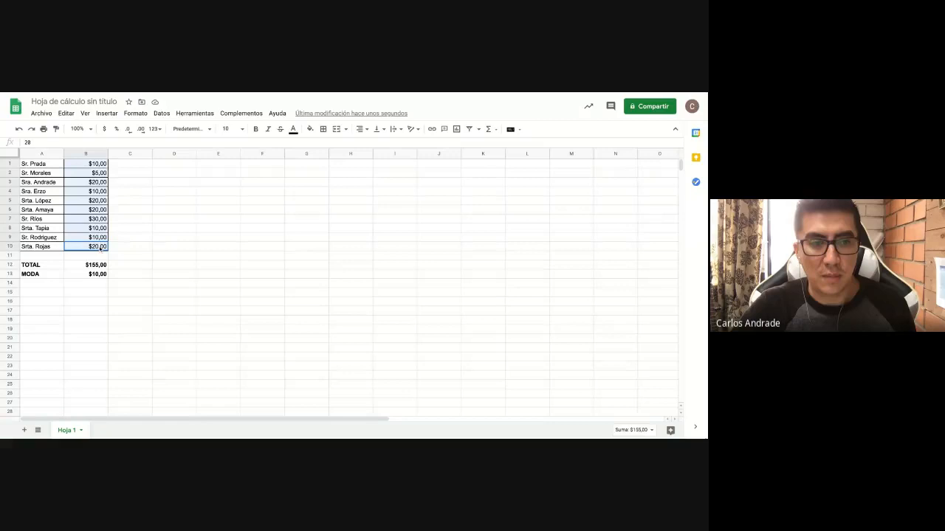
left_click(146, 195)
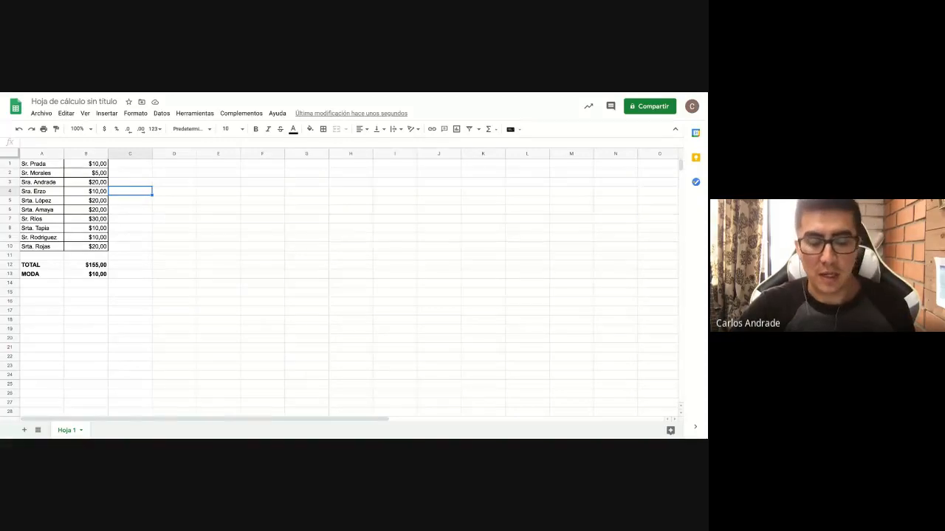
left_click(97, 264)
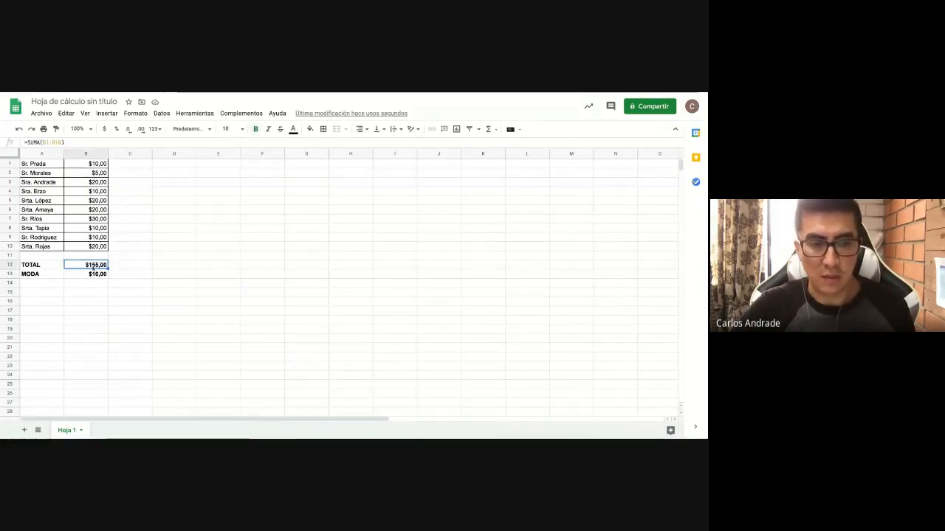
left_click(46, 268)
left_click(87, 266)
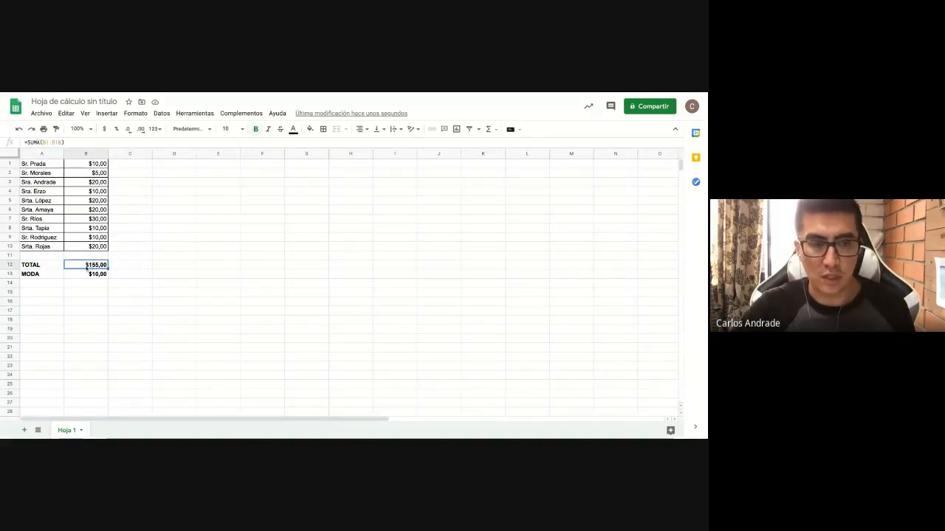
left_click(46, 275)
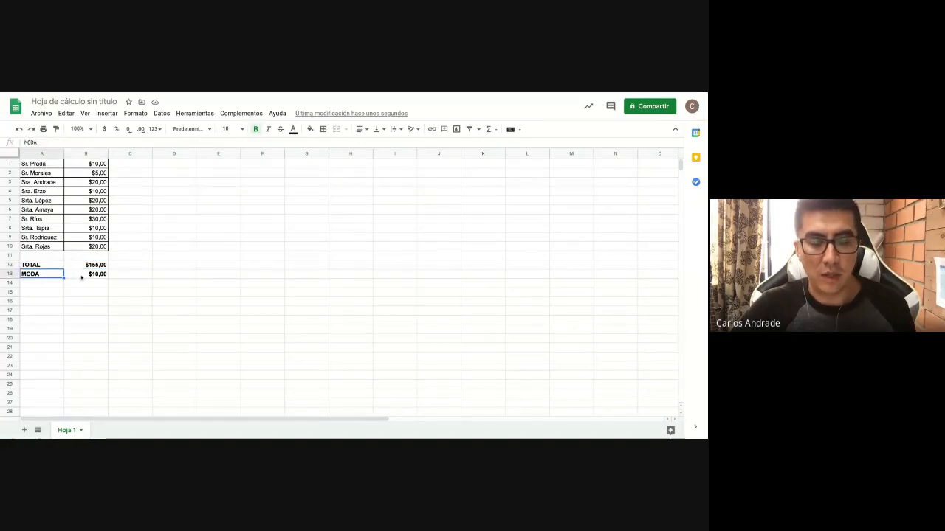
left_click(81, 278)
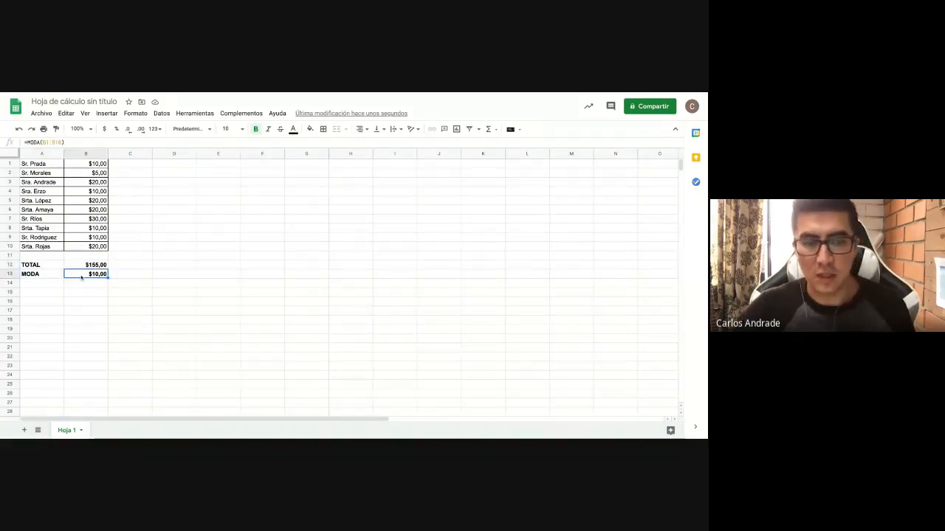
left_click(47, 283)
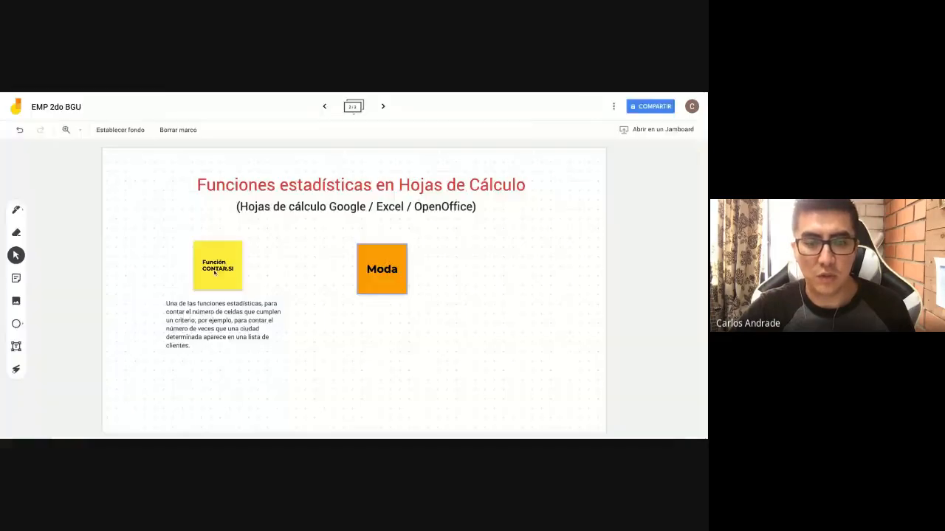
Step: Switch to the Jamboard "EMP 2do BGU" and read the Función CONTAR.SI note and its description up close
scroll(407, 300, "down", 3)
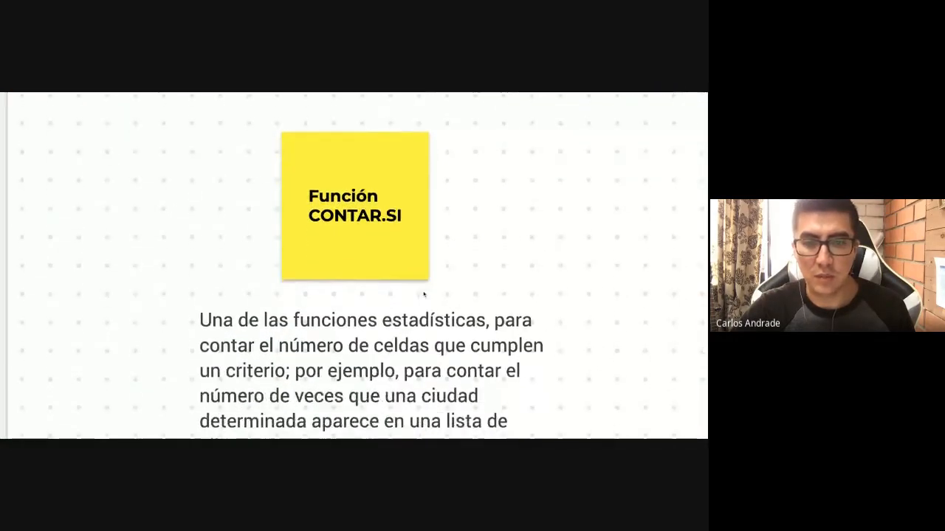